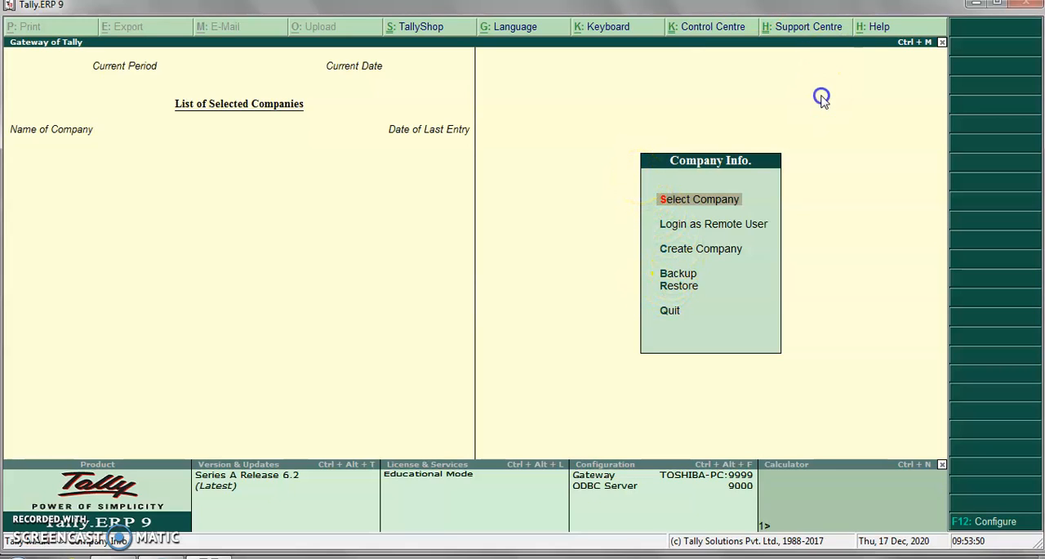
pyautogui.press('Down')
pyautogui.press('Down')
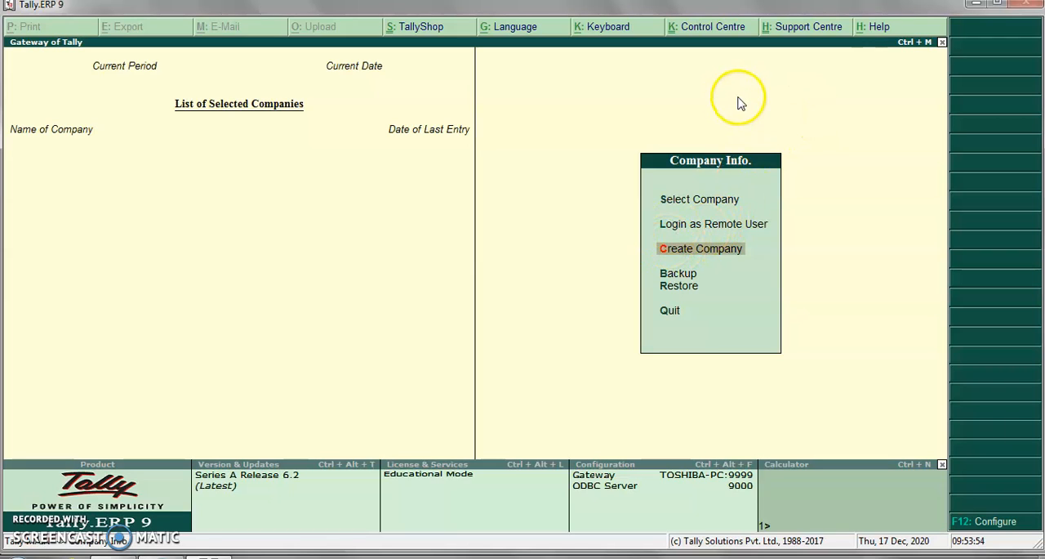
pyautogui.press('Up')
pyautogui.press('Up')
pyautogui.press('Up')
pyautogui.press('Up')
pyautogui.press('Up')
pyautogui.press('Up')
pyautogui.press('Up')
pyautogui.press('Up')
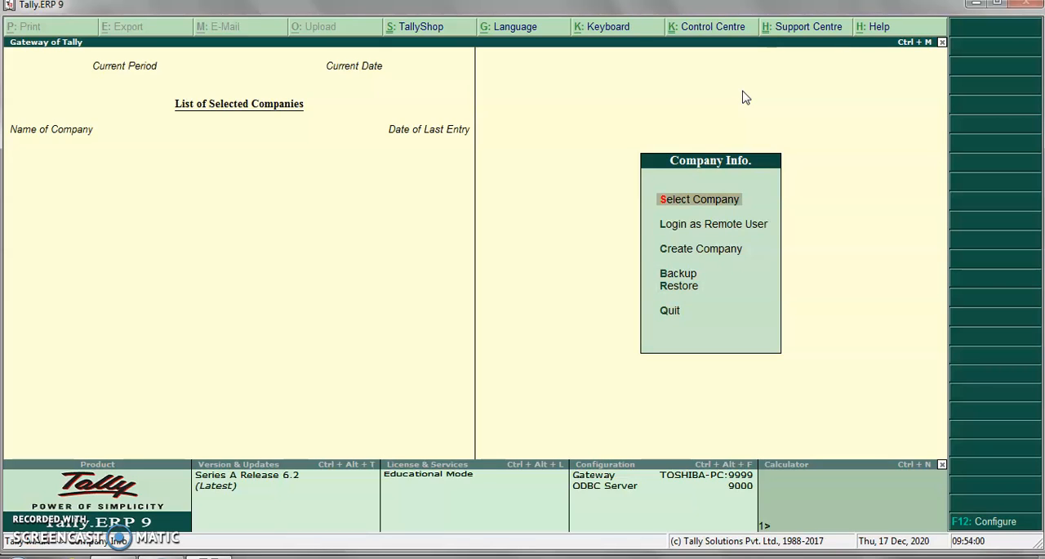
pyautogui.press('c')
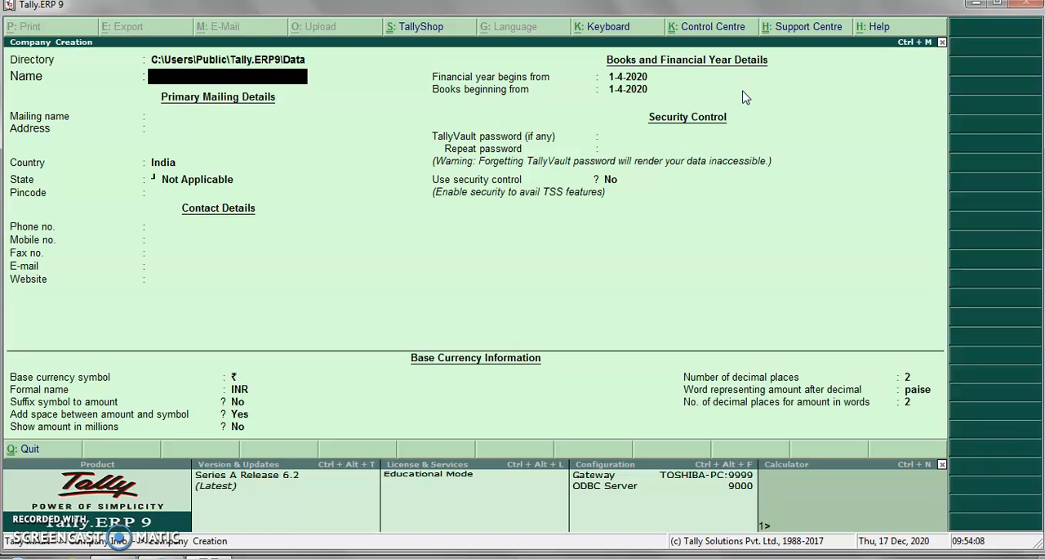
pyautogui.press('Escape')
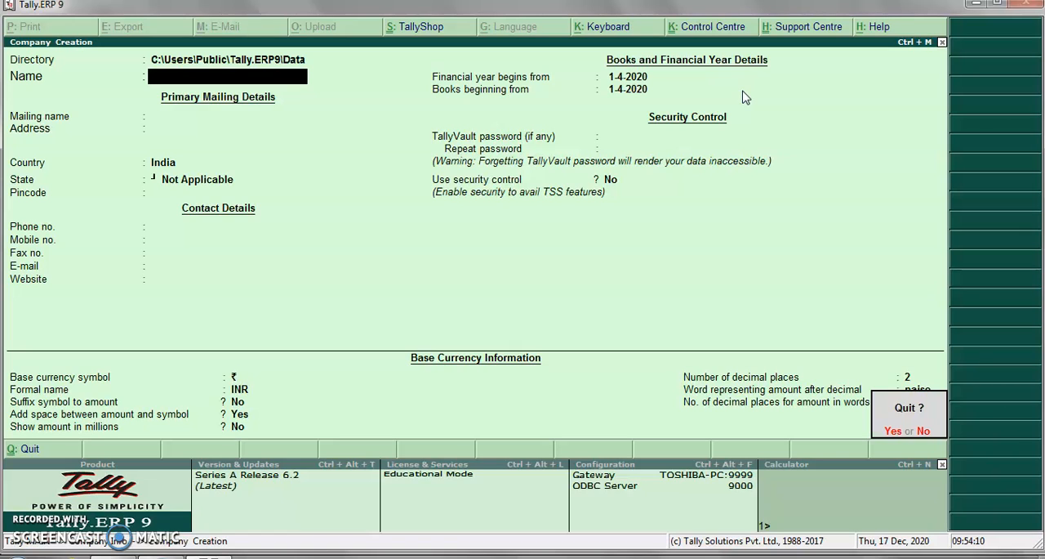
pyautogui.press('Return')
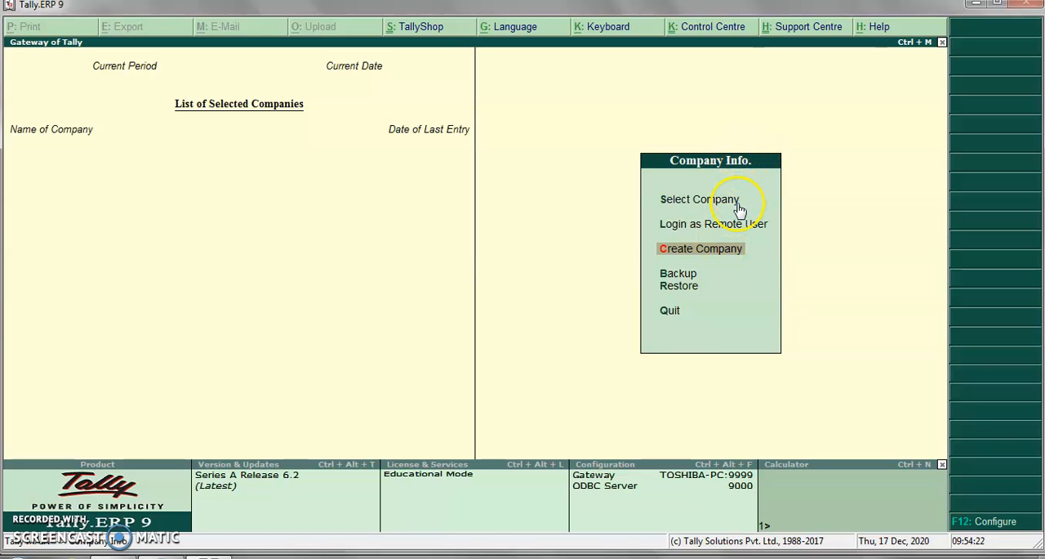
# - Start creating a new company and set its data directory to C:\Users\Public\Tally.ERP9\Data/qs
pyautogui.press('Return')
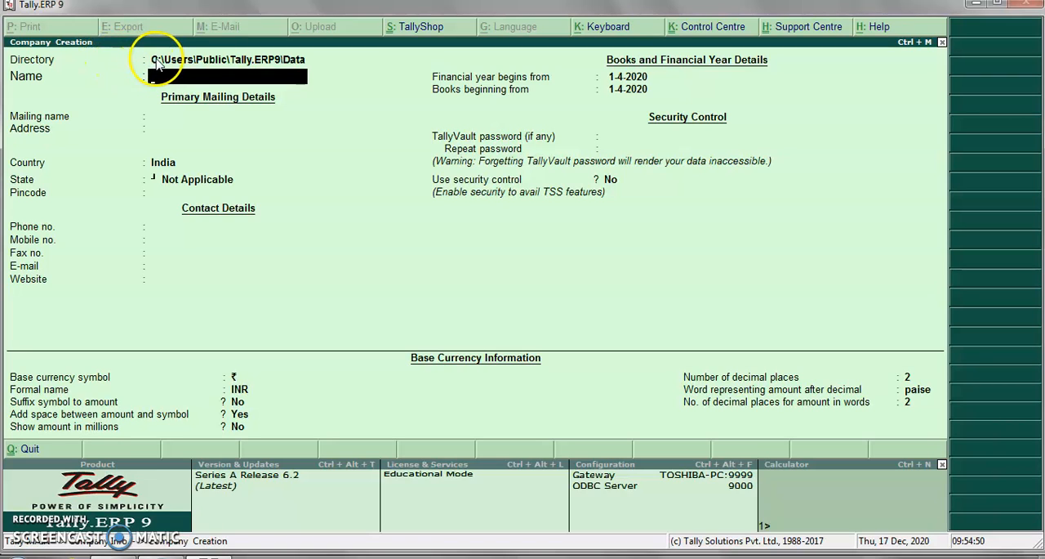
pyautogui.click(296, 65)
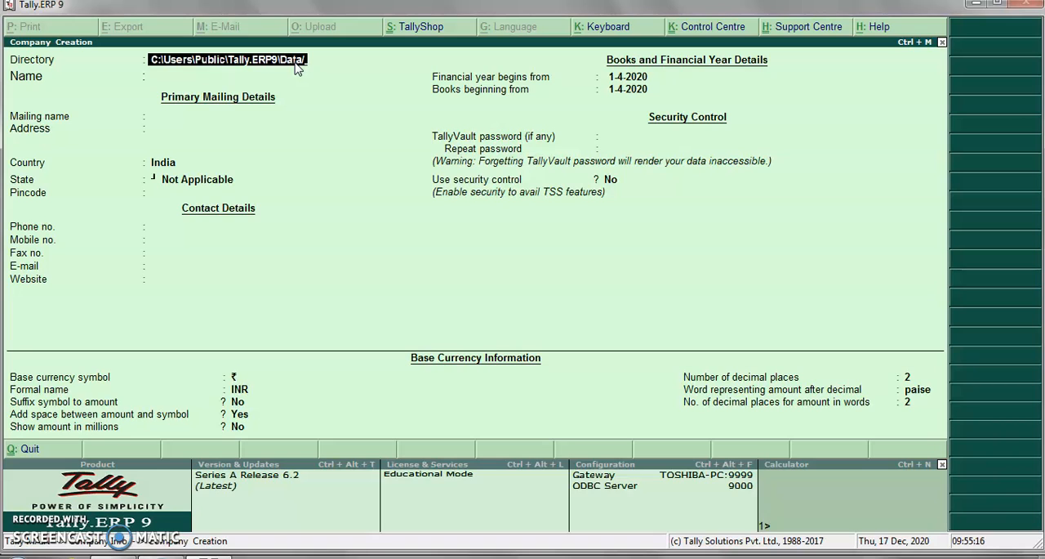
pyautogui.write('s')
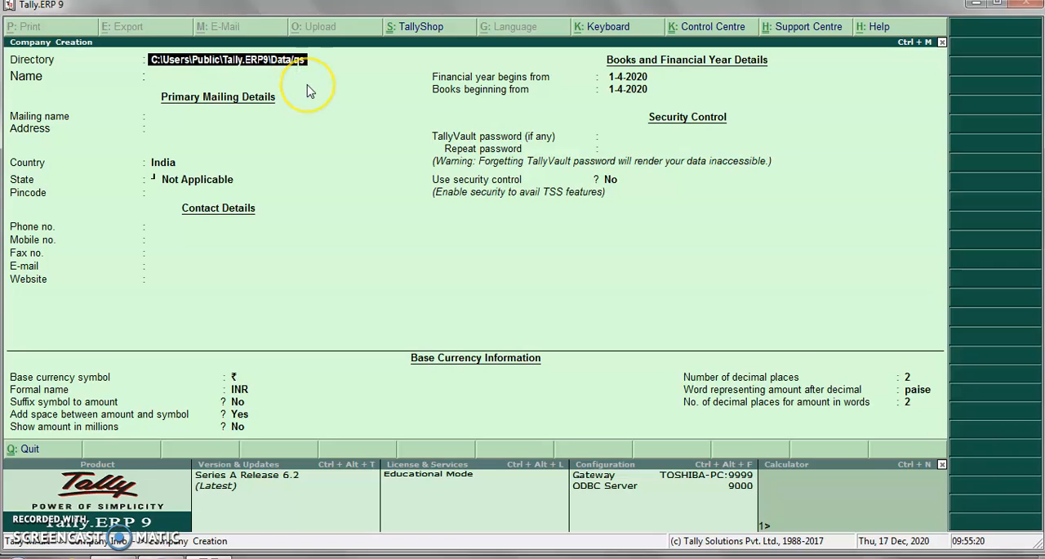
pyautogui.press('Return')
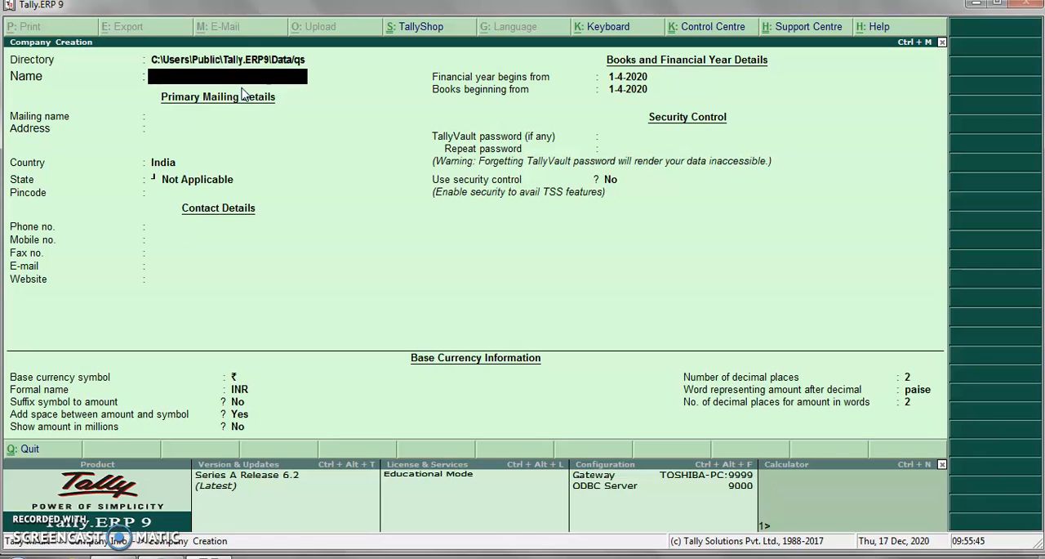
# - Name the company ABCD Ltd and accept the same text as its mailing name
pyautogui.write('ABCD Ltd')
pyautogui.press('Return')
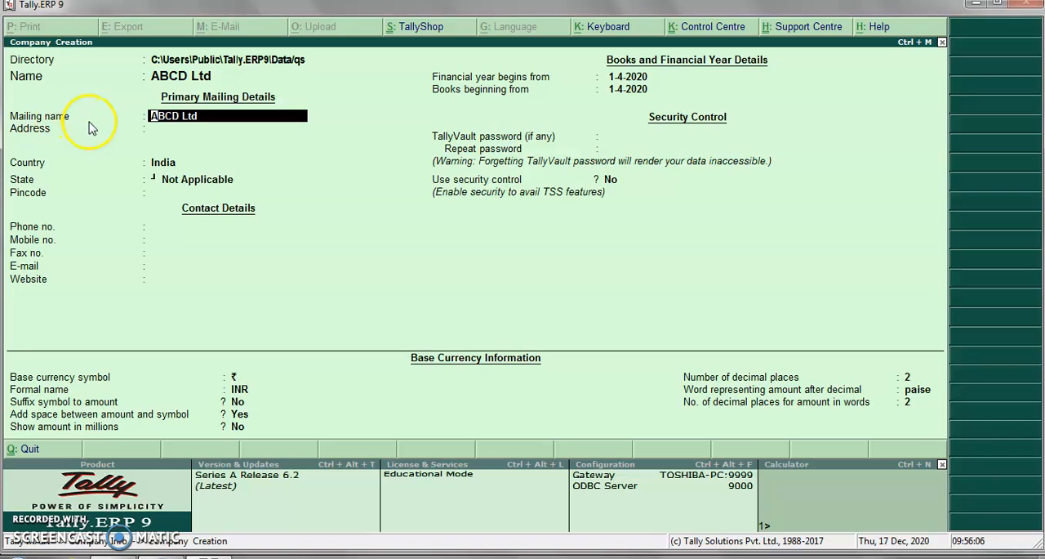
pyautogui.press('Return')
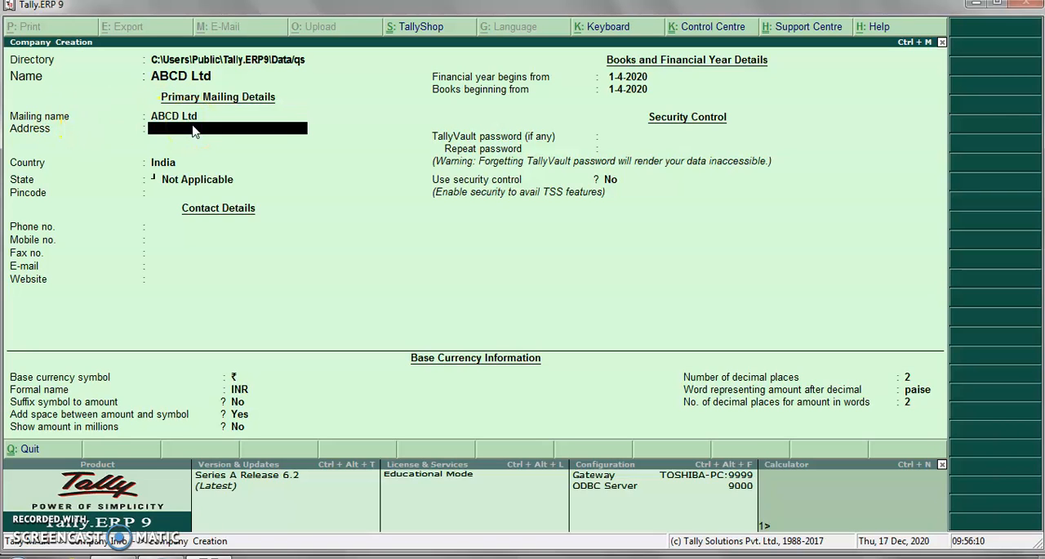
# - Enter the company's address in the primary mailing details
pyautogui.write('Manjeri,')
pyautogui.press('Return')
pyautogui.press('Return')
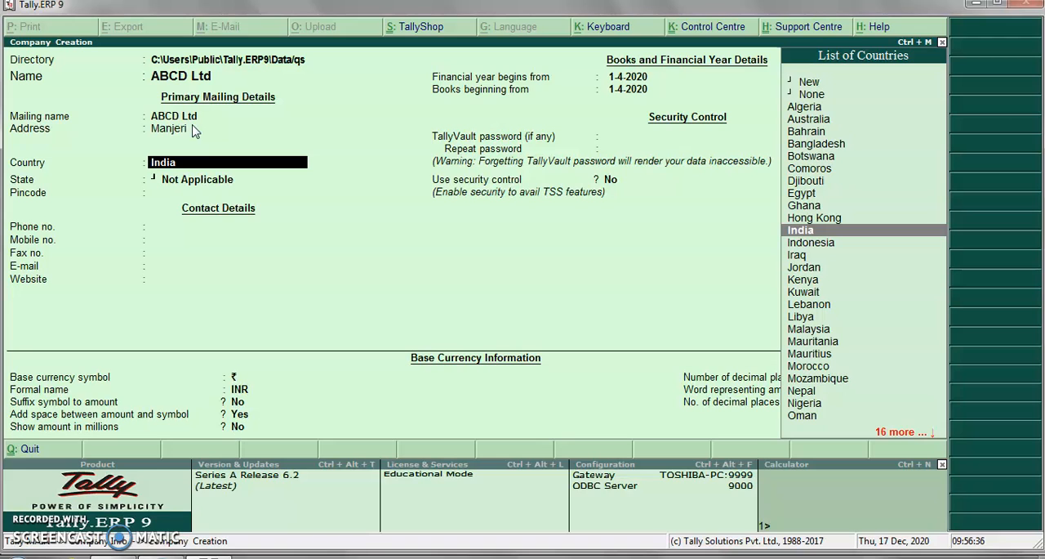
# - Accept India as the country, choose Kerala as the state and enter the company's pincode
pyautogui.press('Return')
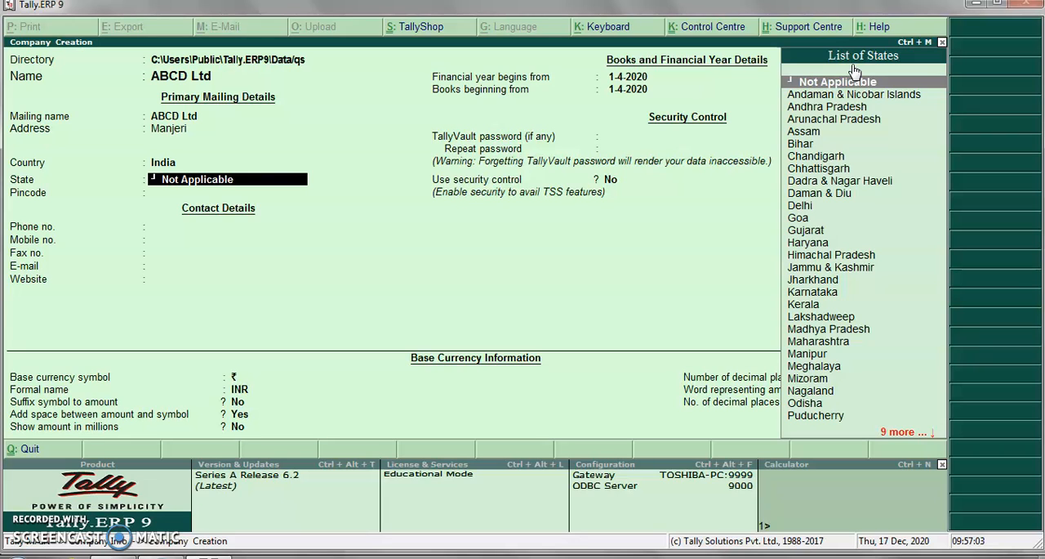
pyautogui.write('K')
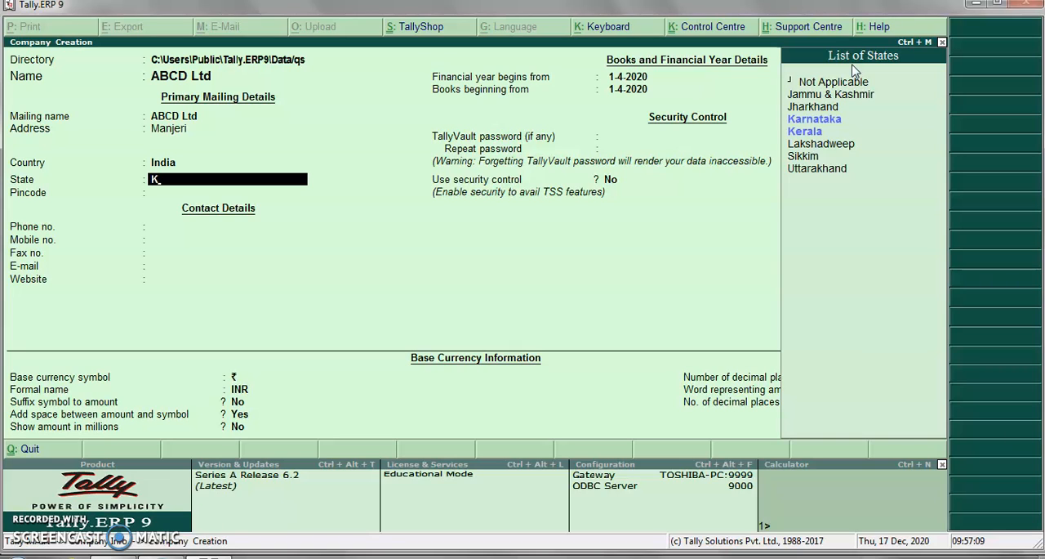
pyautogui.press('Down')
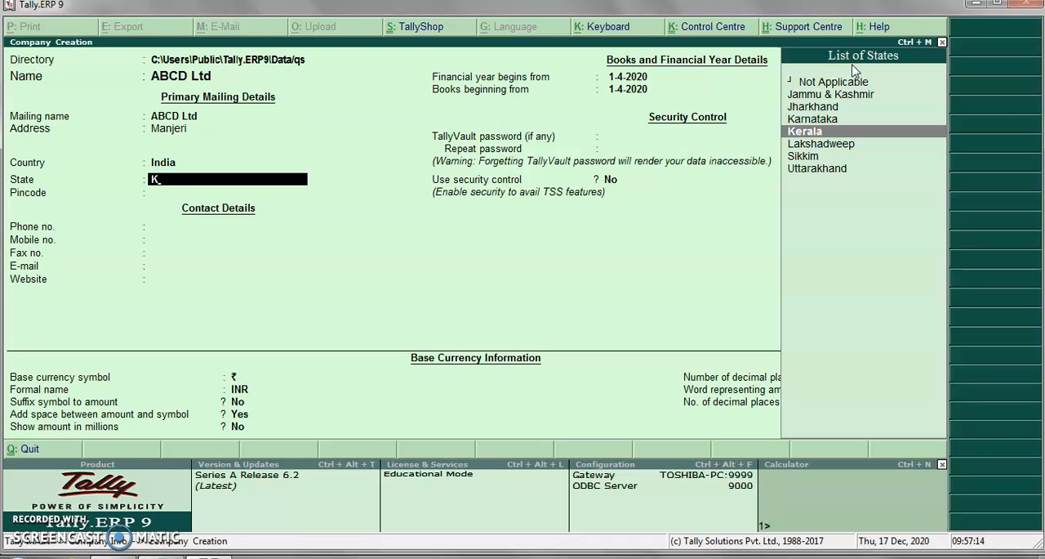
pyautogui.press('Return')
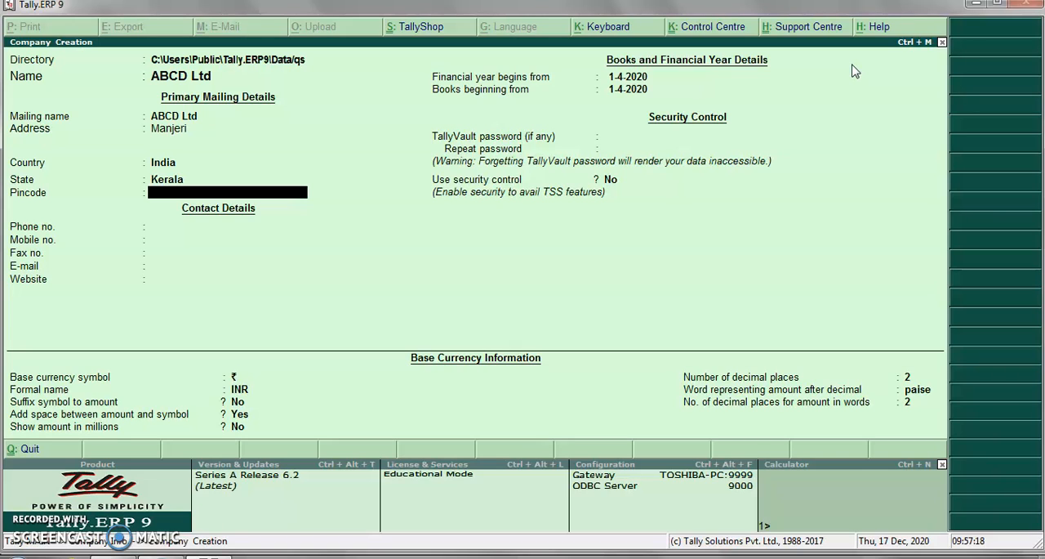
pyautogui.write('676121')
pyautogui.press('Return')
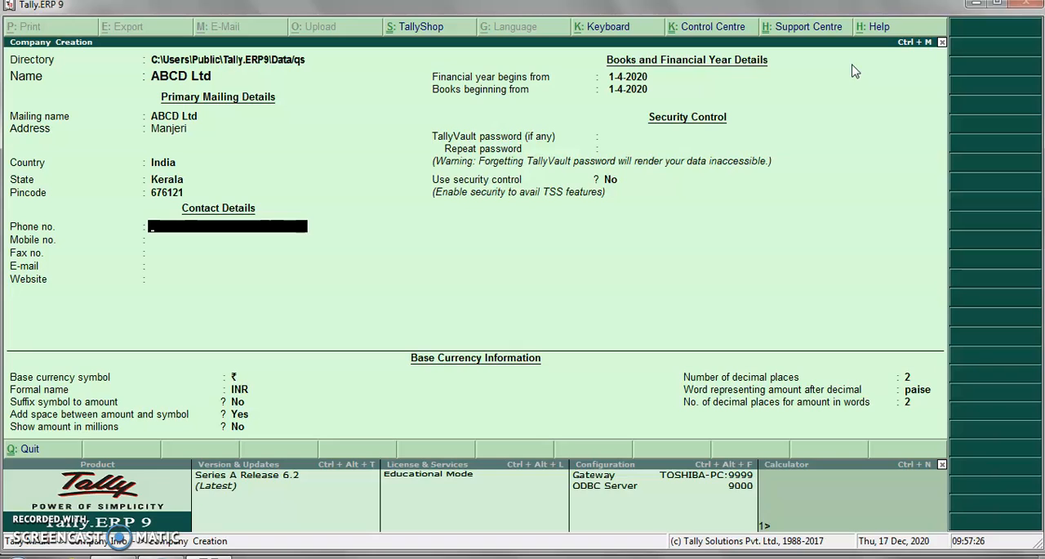
# - Fill in the company's phone, mobile and fax numbers in the contact details
pyautogui.press('Return')
pyautogui.write('323565656')
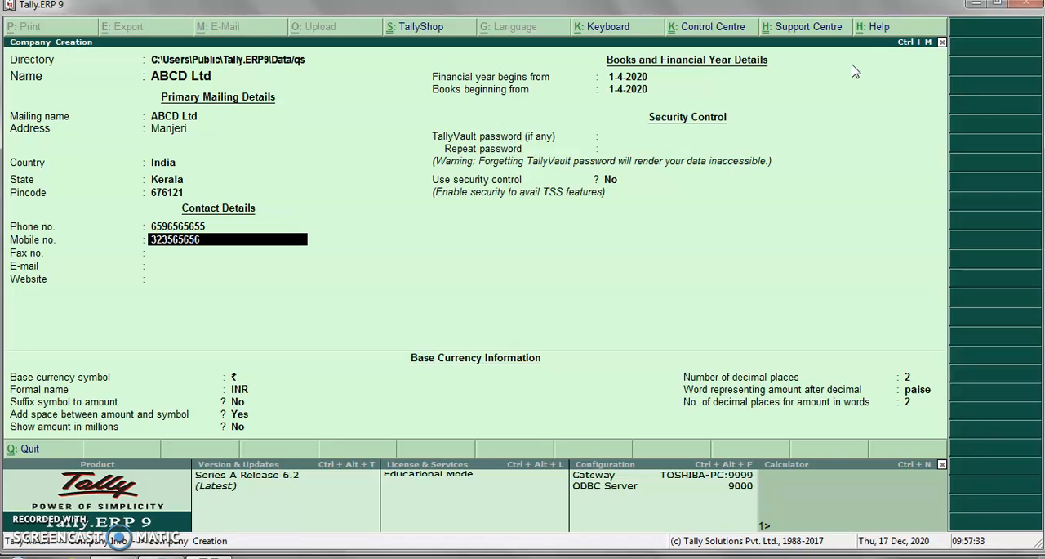
pyautogui.press('Return')
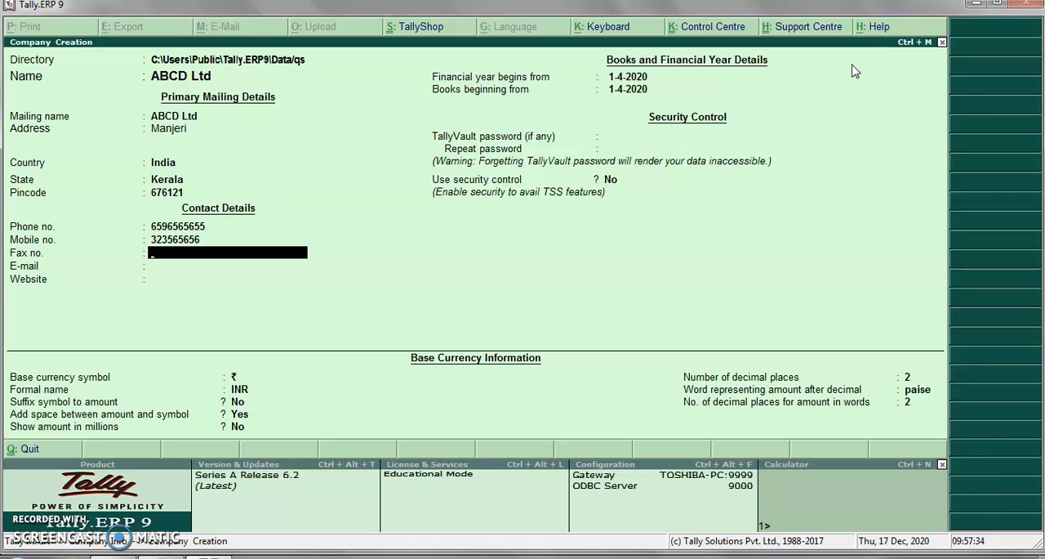
pyautogui.write('15454653')
pyautogui.press('Return')
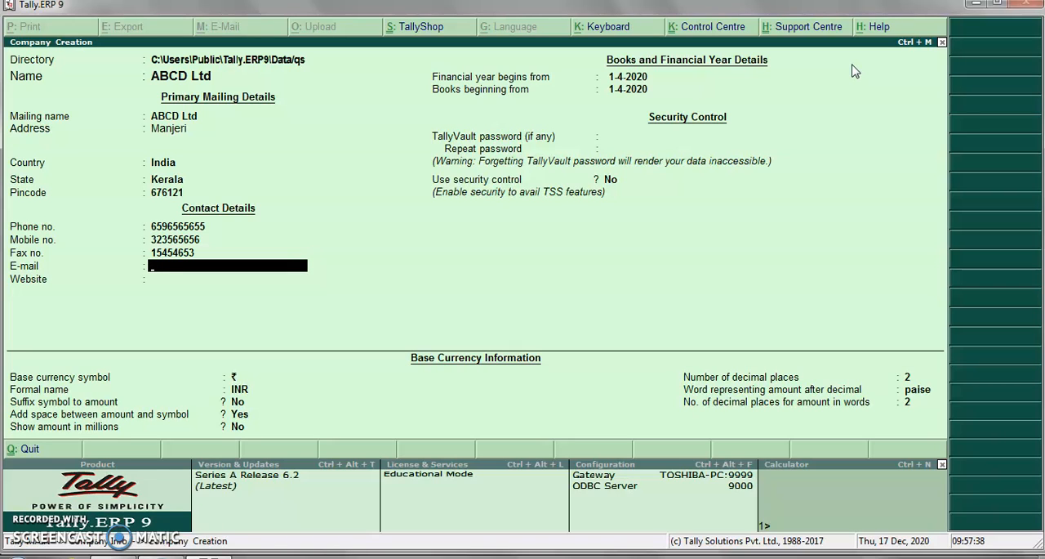
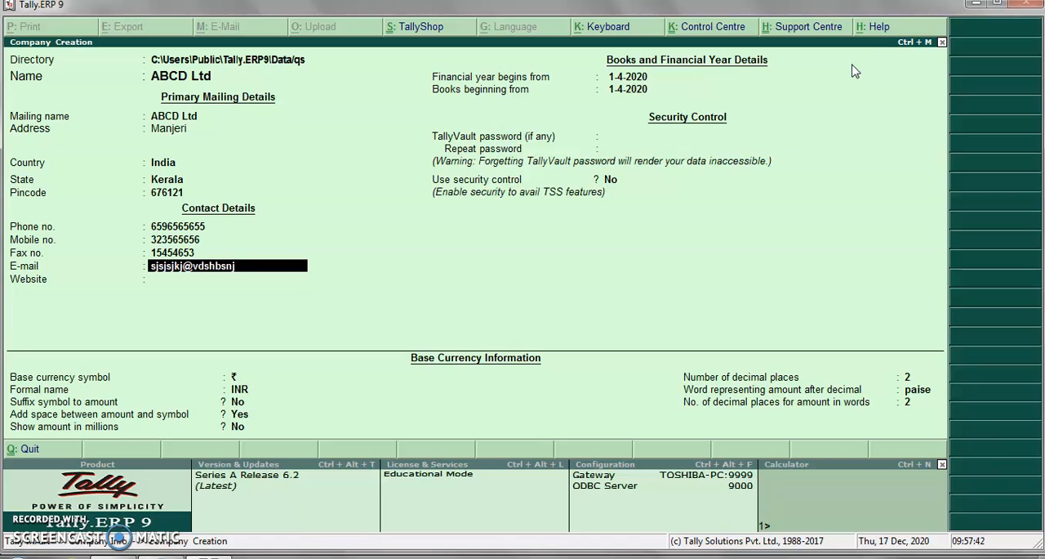
pyautogui.press('Return')
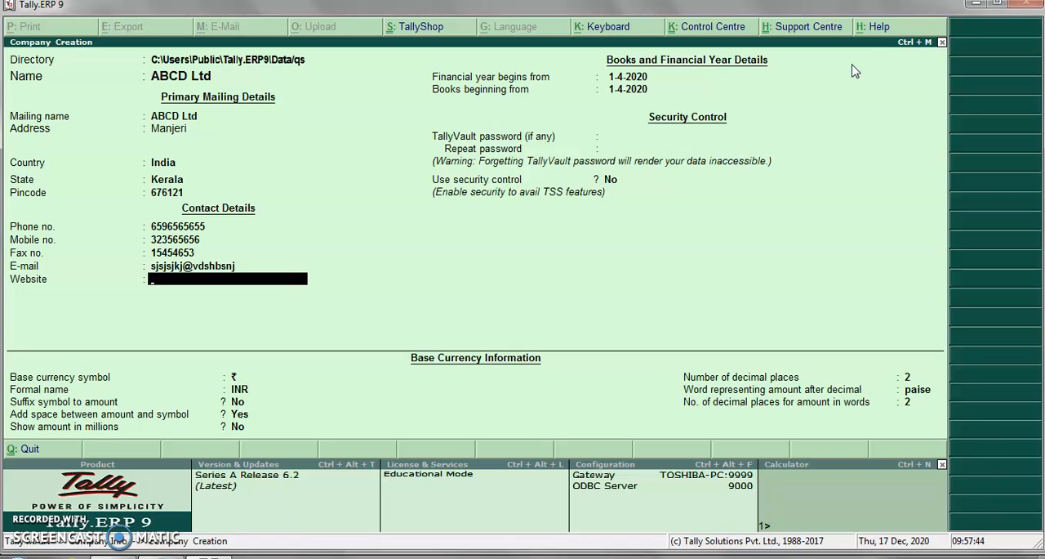
pyautogui.write('www.bdgg.com')
pyautogui.press('Return')
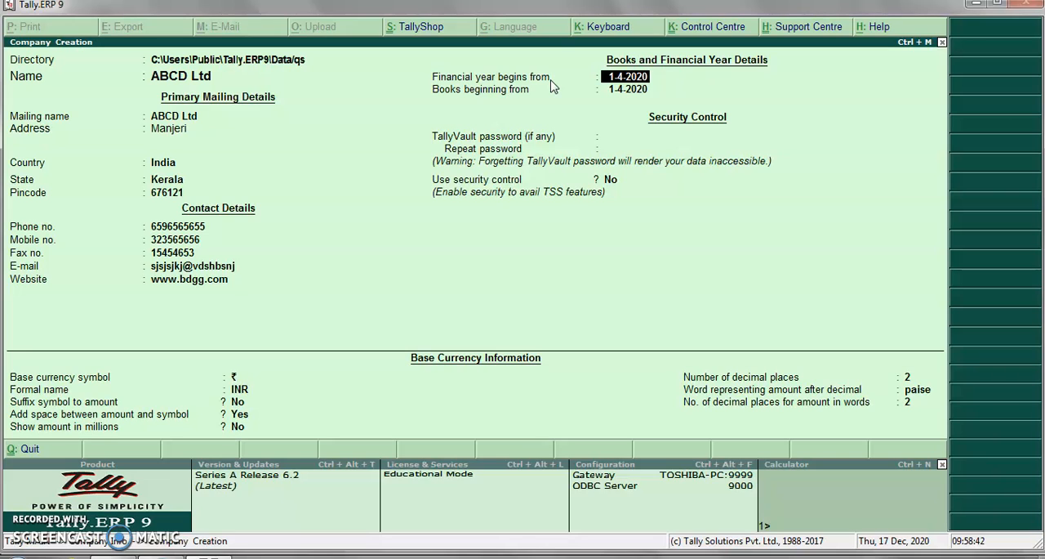
# - Accept 1-4-2020 as the start of the financial year and set the books' beginning date to 1-1-2021
pyautogui.press('Return')
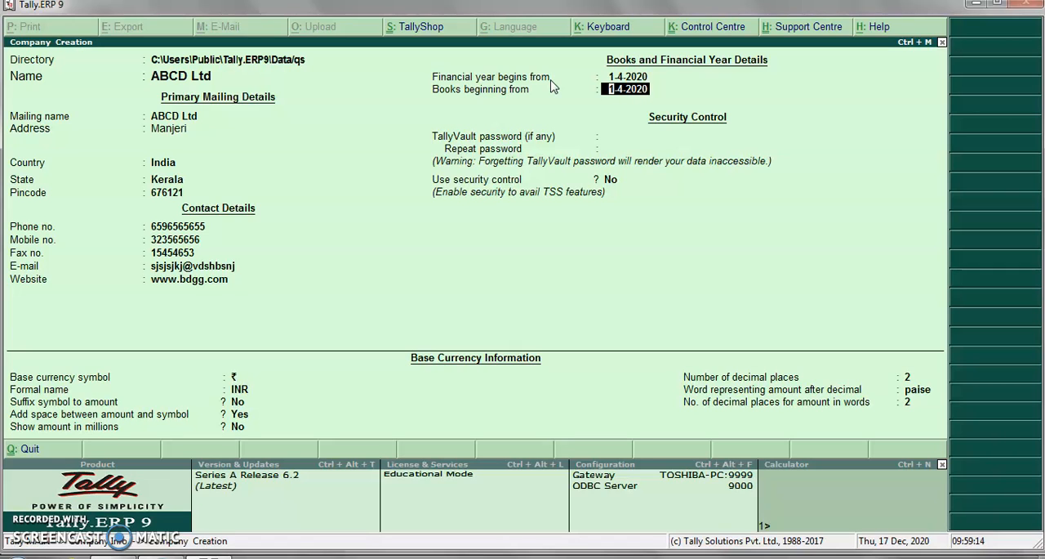
pyautogui.press('Return')
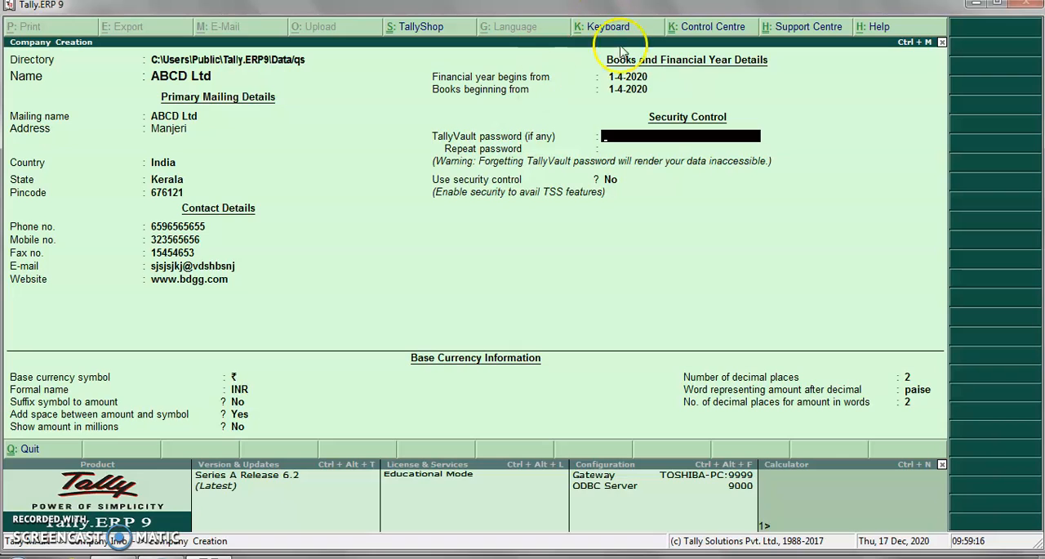
pyautogui.click(618, 89)
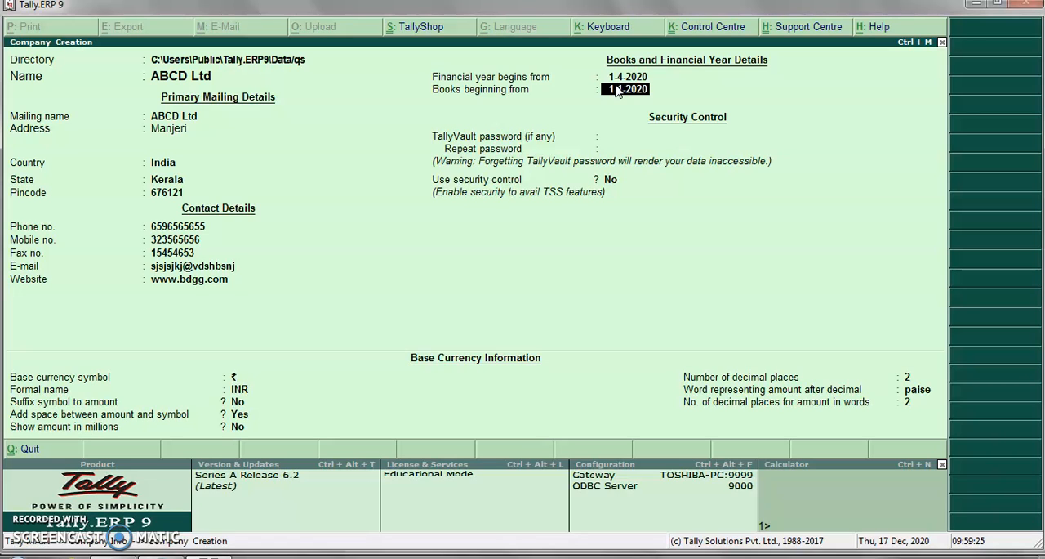
pyautogui.press('BackSpace')
pyautogui.write('1')
pyautogui.press('Return')
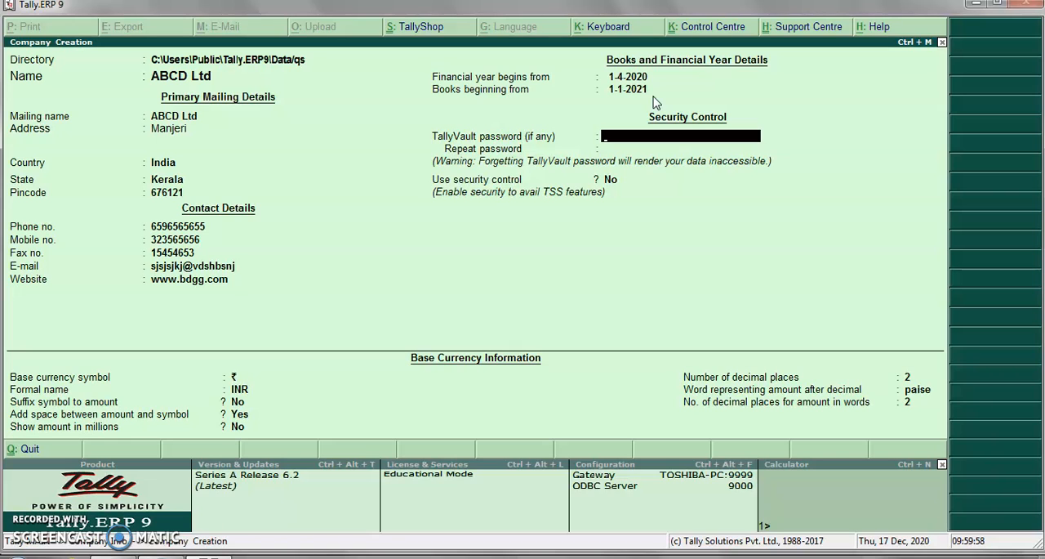
pyautogui.write('****')
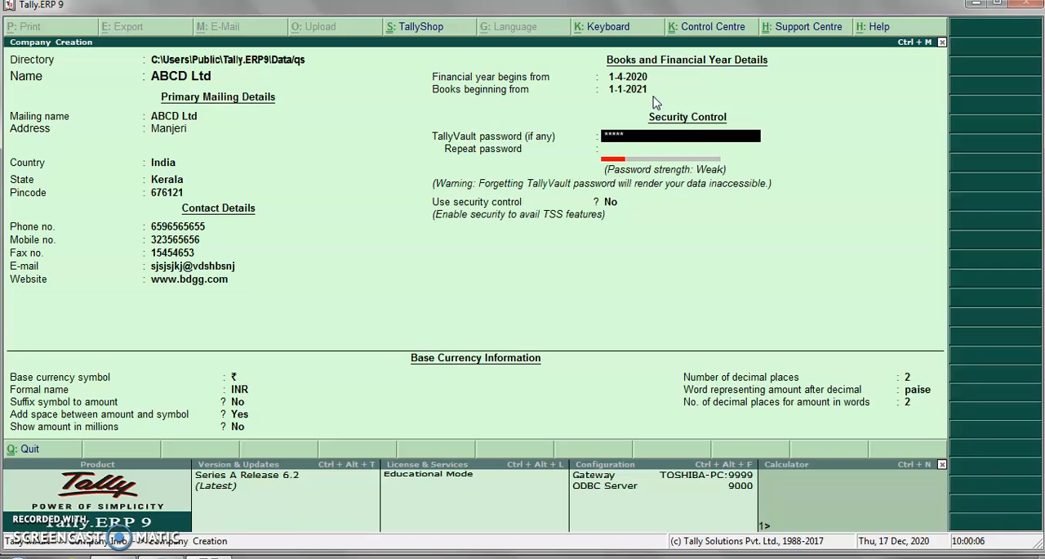
# - Enter a TallyVault password for the company and repeat it for confirmation
pyautogui.press('Return')
pyautogui.write('*')
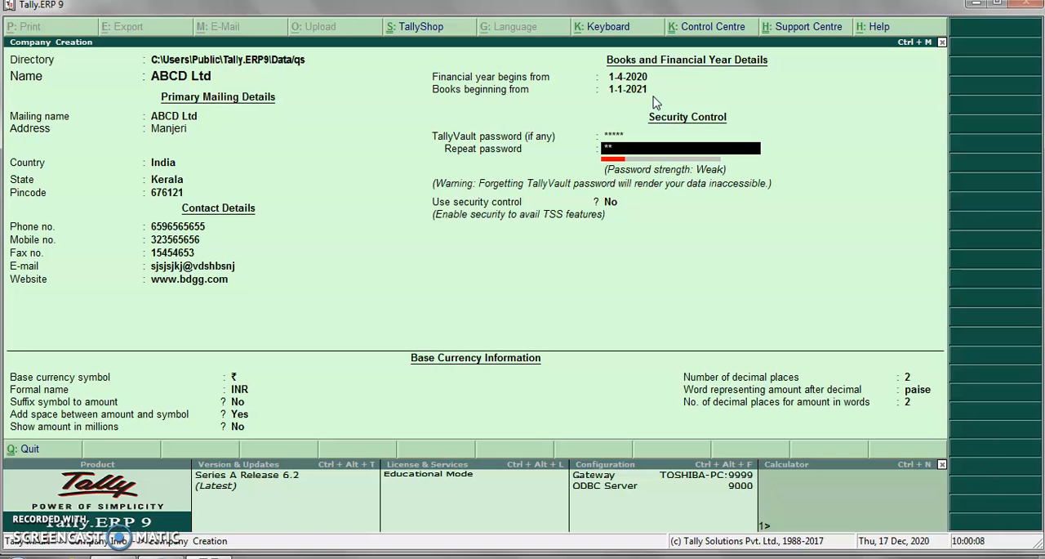
pyautogui.press('Return')
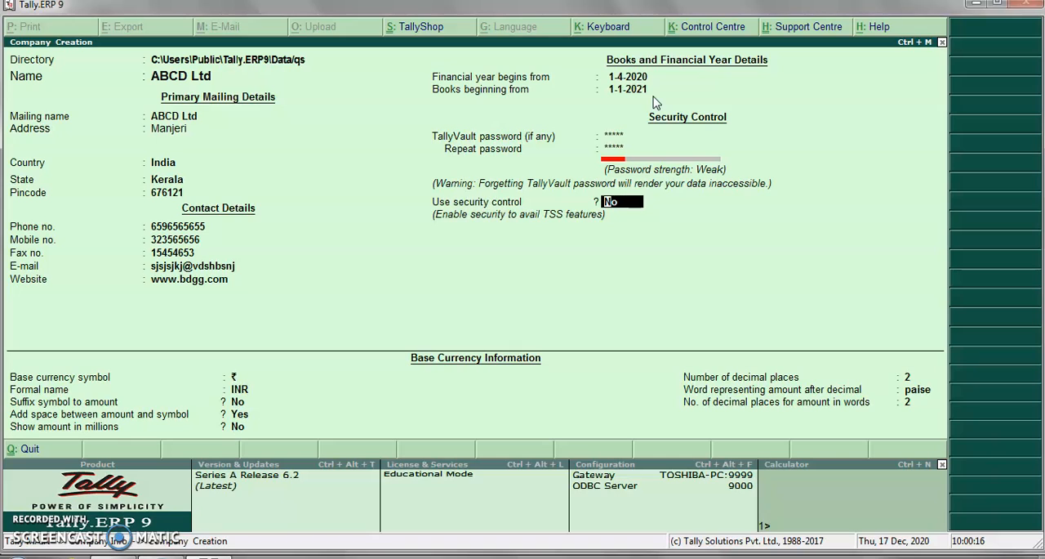
# - Enable security control for the company and enter the administrator's name
pyautogui.write('y')
pyautogui.press('Return')
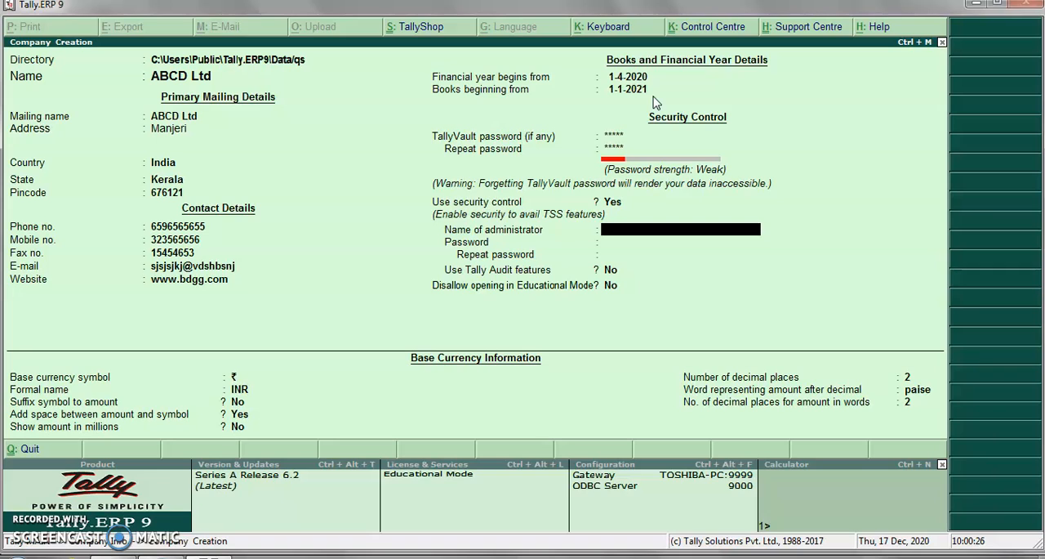
pyautogui.write('shafeeq')
pyautogui.press('Return')
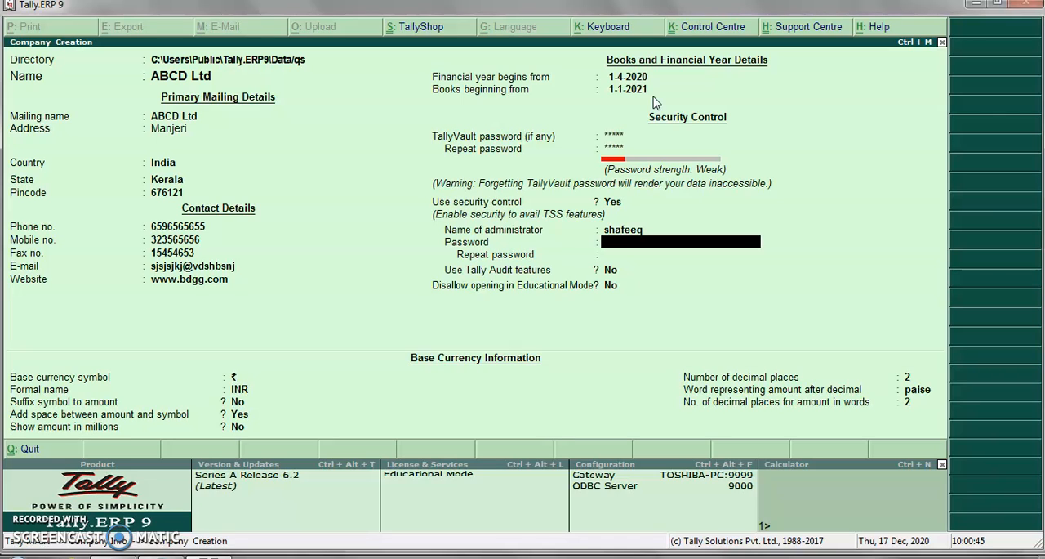
# - Enter the administrator's password and repeat it for confirmation
pyautogui.write('**')
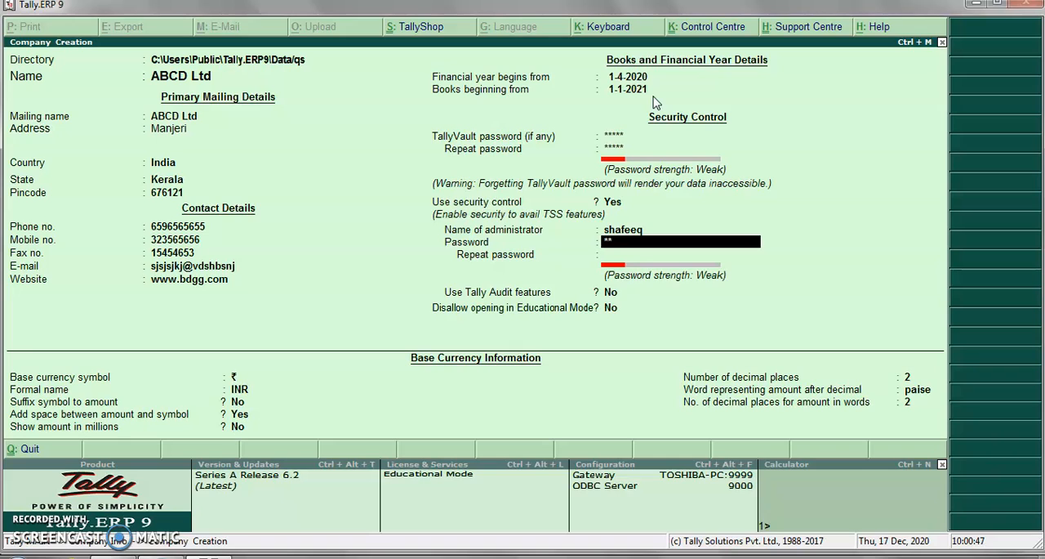
pyautogui.press('Return')
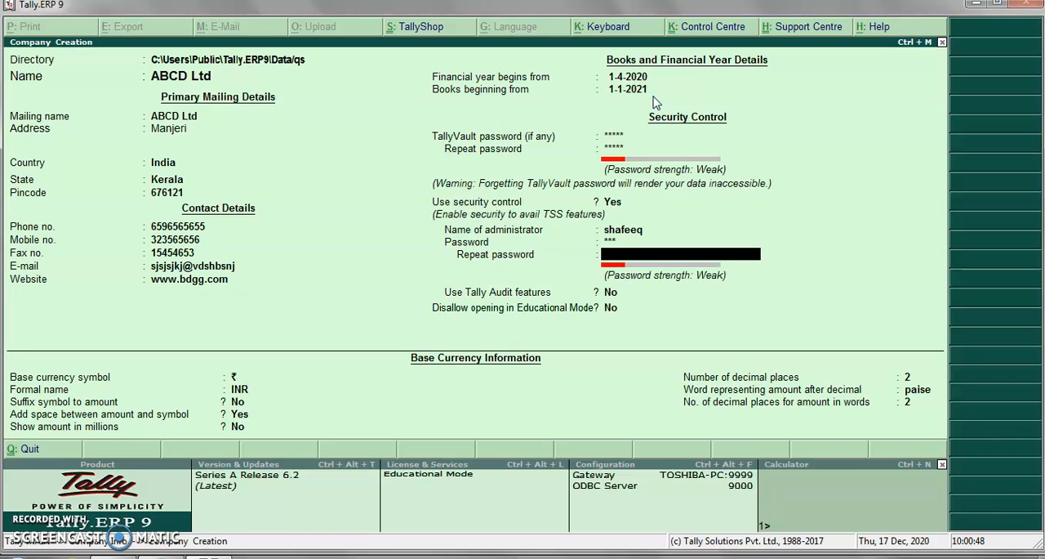
pyautogui.press('Return')
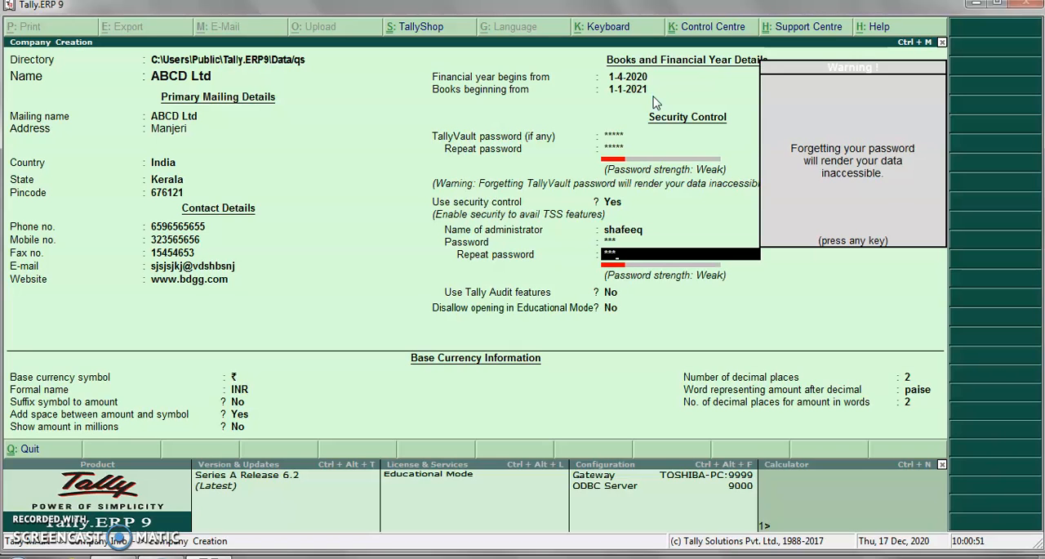
# - Dismiss the password warning, enable Tally Audit features, and keep disallowing opening in Educational Mode set to No
pyautogui.press('Return')
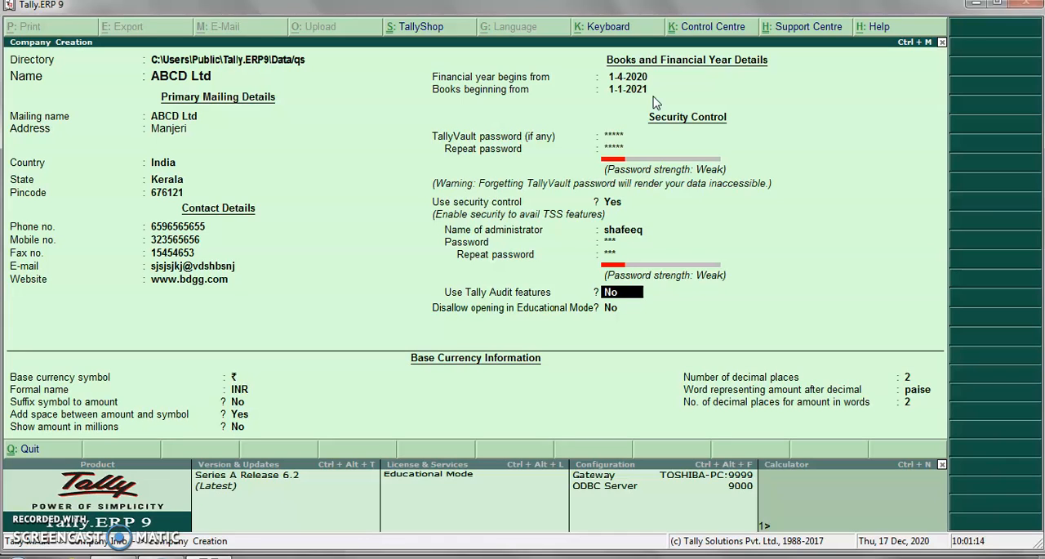
pyautogui.press('y')
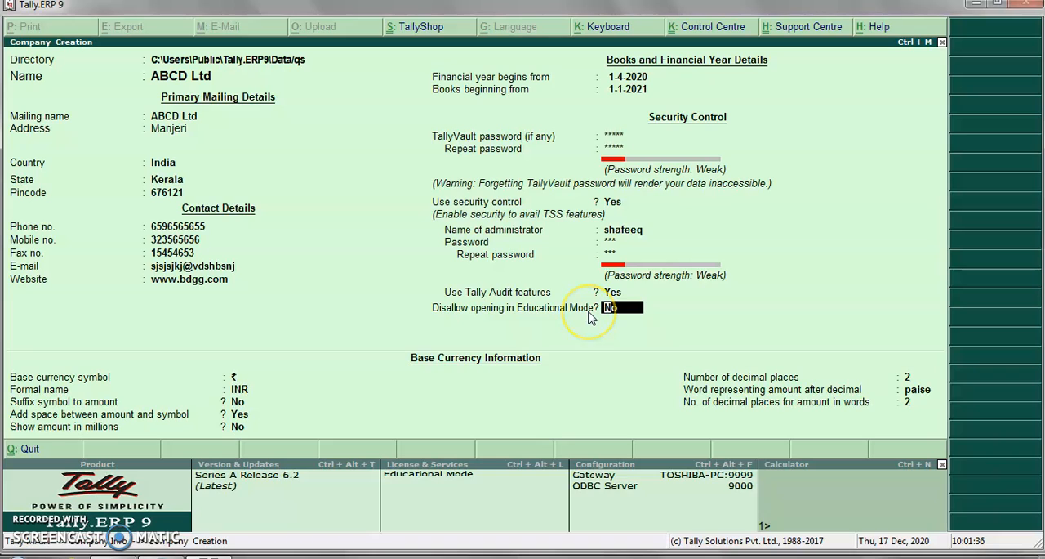
pyautogui.press('Return')
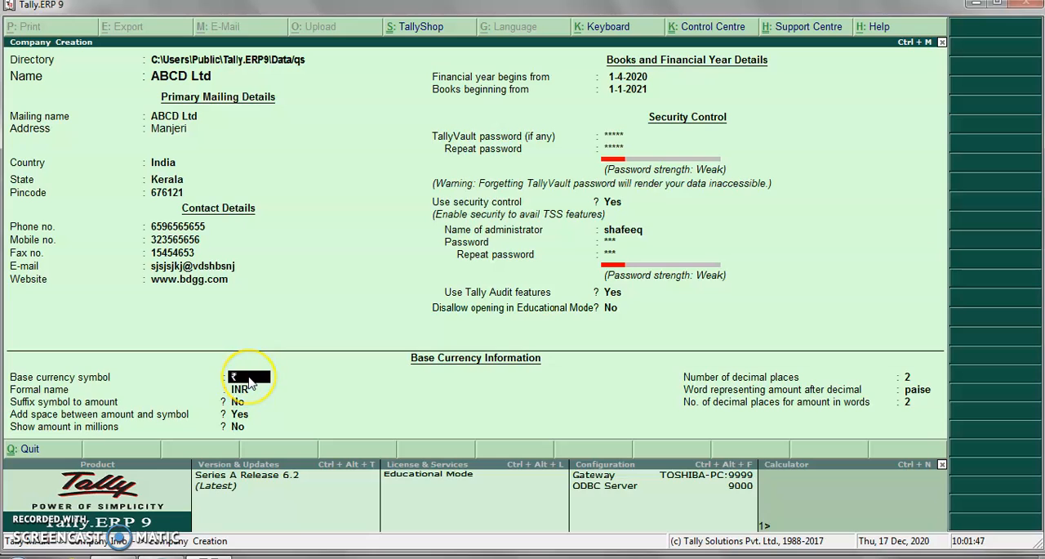
# - Accept ₹ and INR as the base currency, set suffixing the symbol to Yes, and keep the spacing at Yes and millions at No
pyautogui.press('Return')
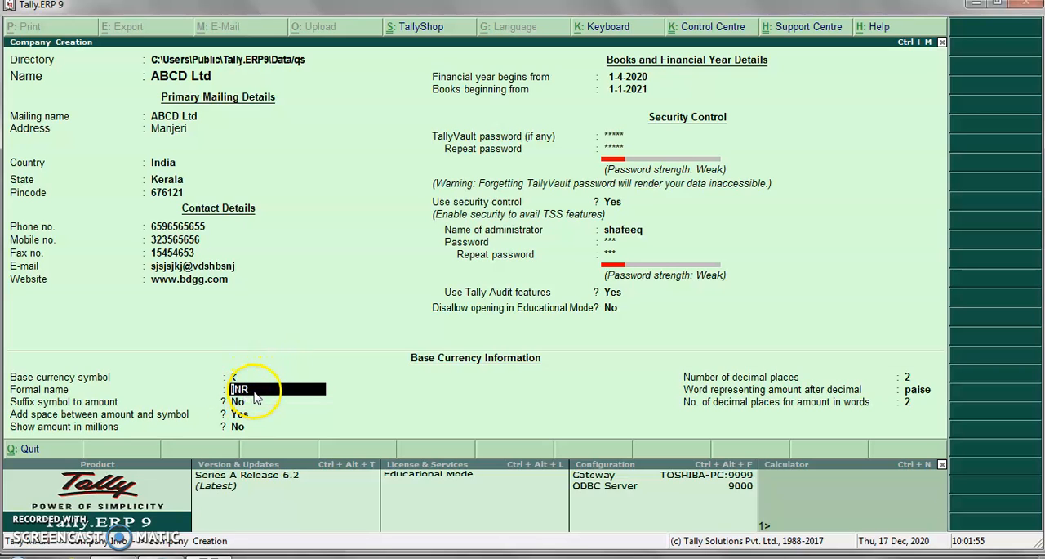
pyautogui.press('Return')
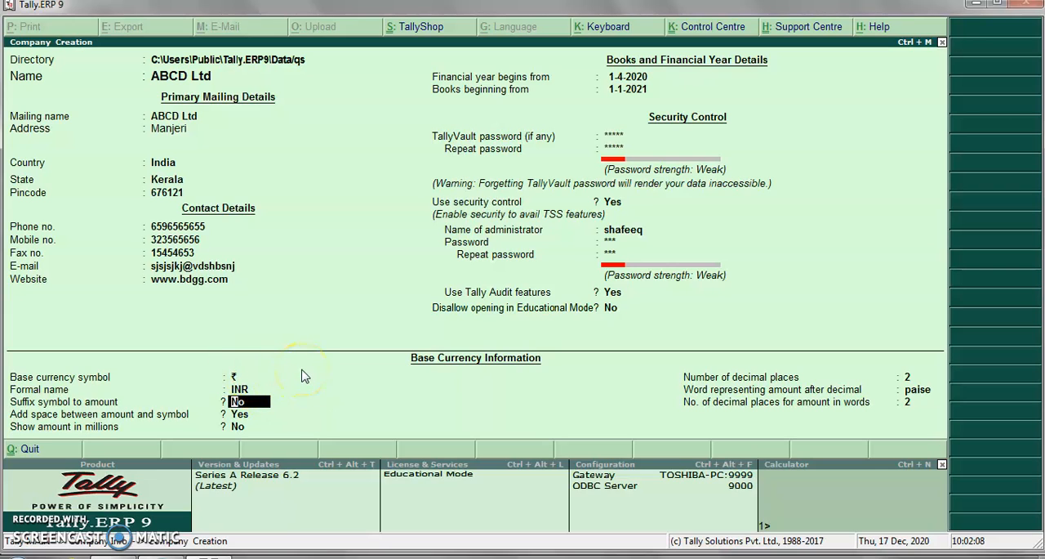
pyautogui.press('Return')
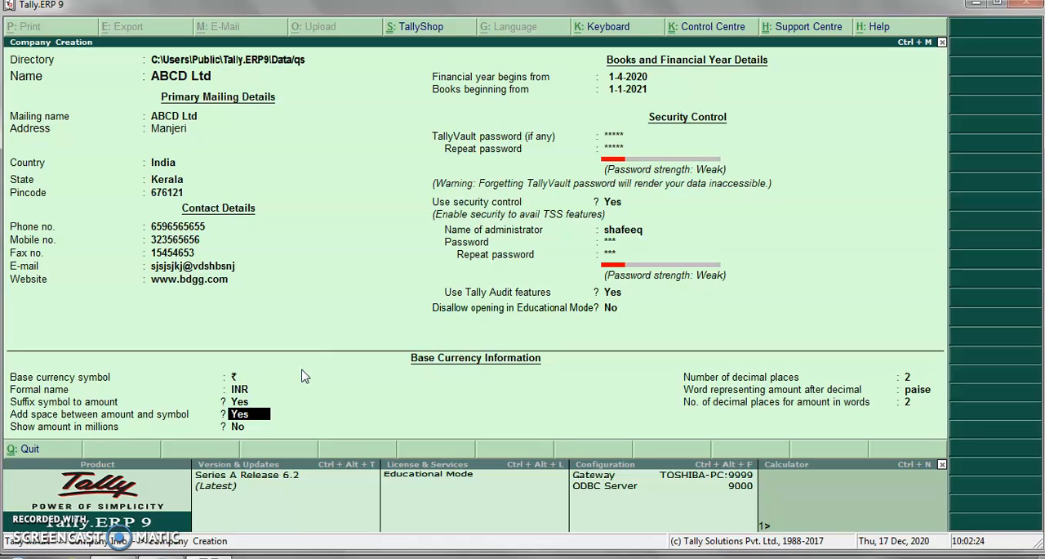
pyautogui.press('Return')
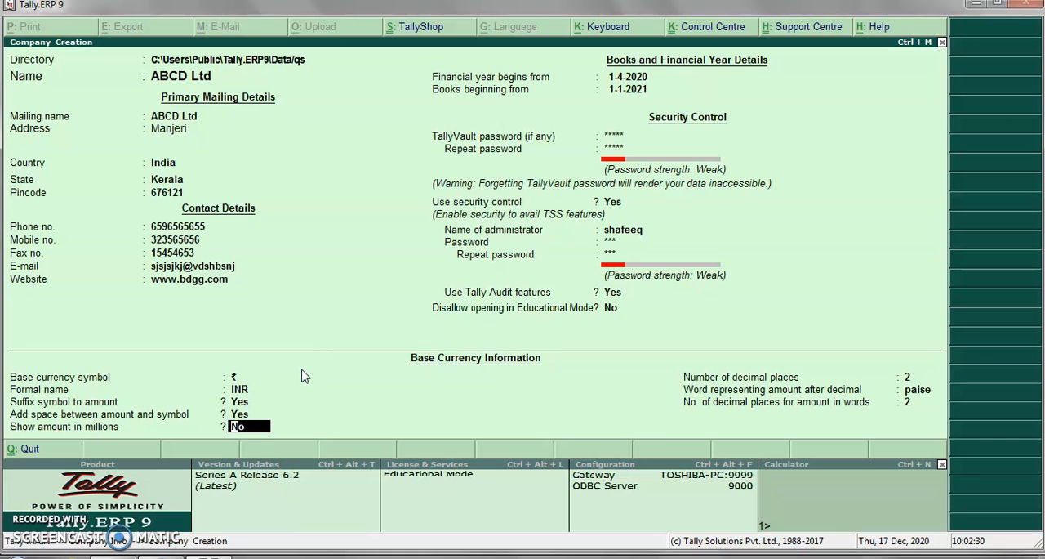
pyautogui.press('Return')
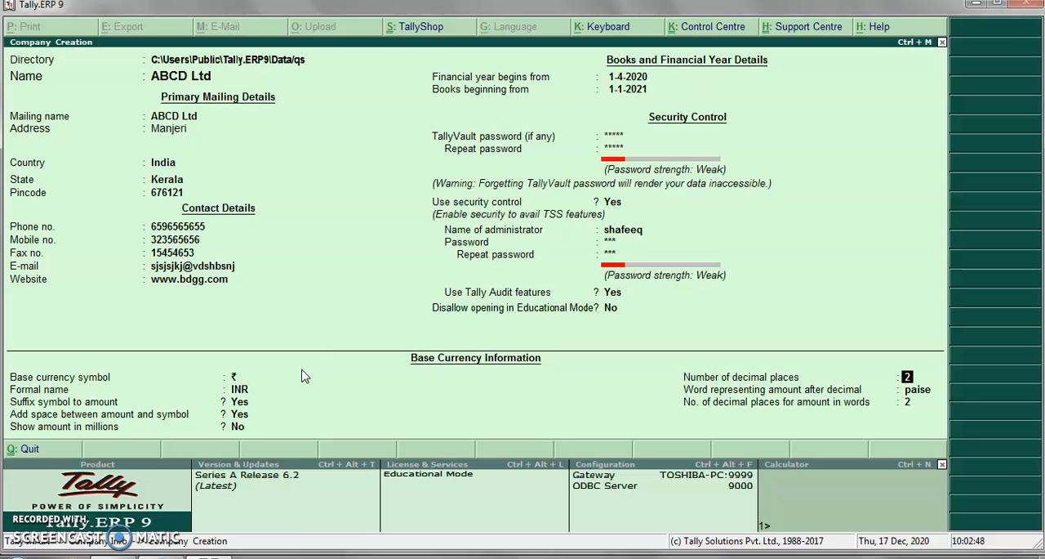
# - Accept 2 decimal places, paise as the decimal word and 2 decimal places in words, and save the company
pyautogui.press('Return')
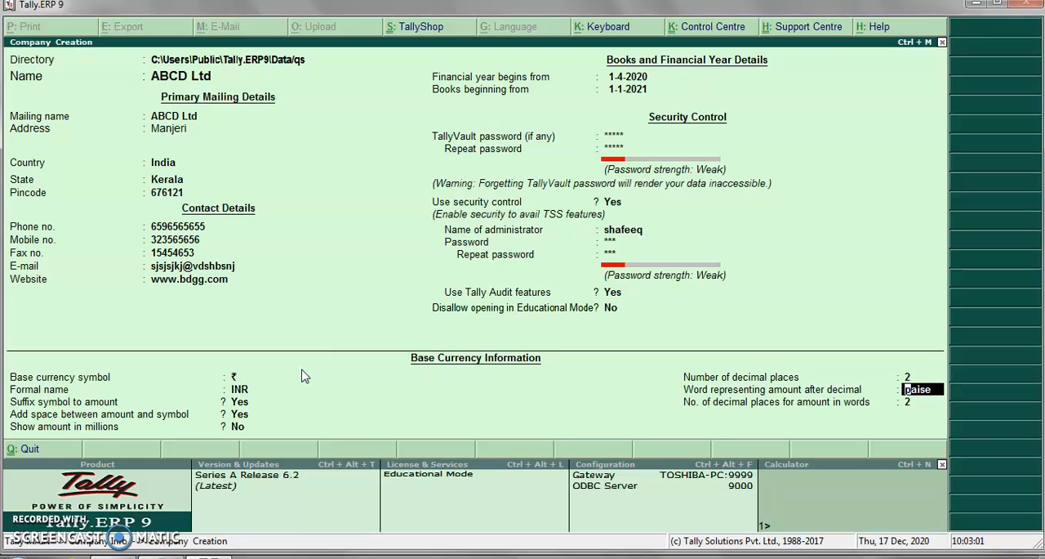
pyautogui.press('Return')
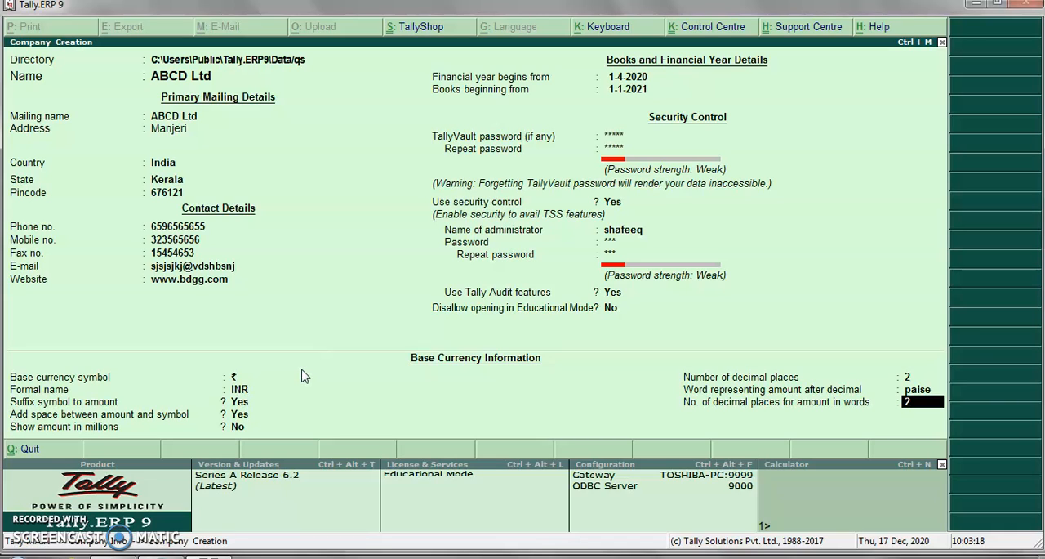
pyautogui.press('Return')
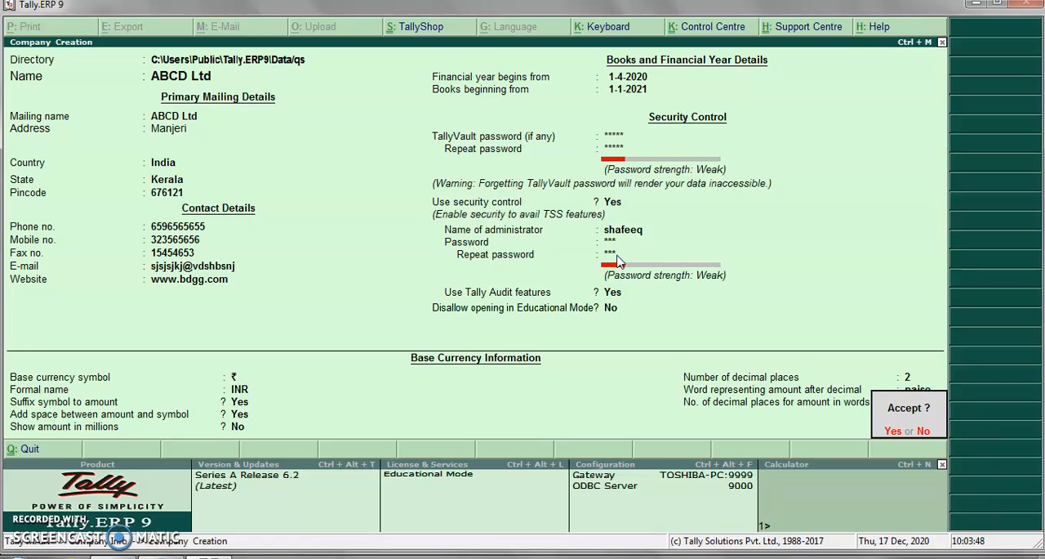
pyautogui.press('Return')
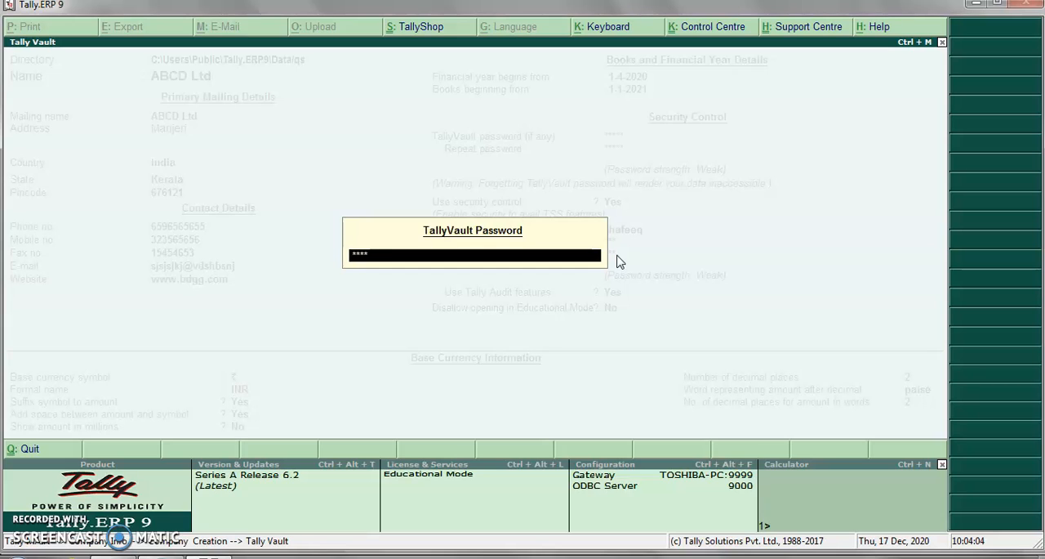
# - Unlock ABCD Ltd with its TallyVault password and log in with the administrator's user name and password
pyautogui.press('Return')
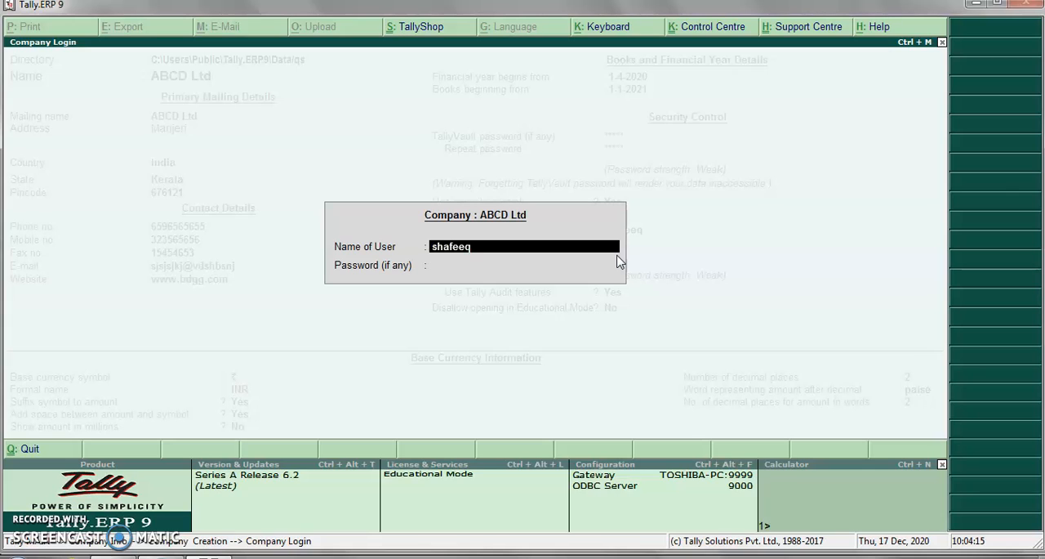
pyautogui.press('Return')
pyautogui.write('**')
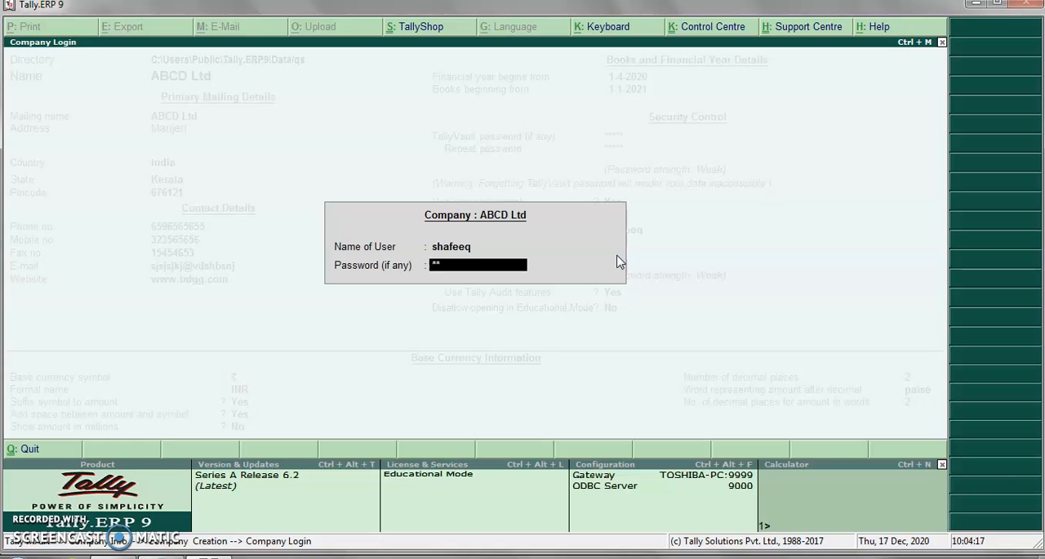
pyautogui.press('Return')
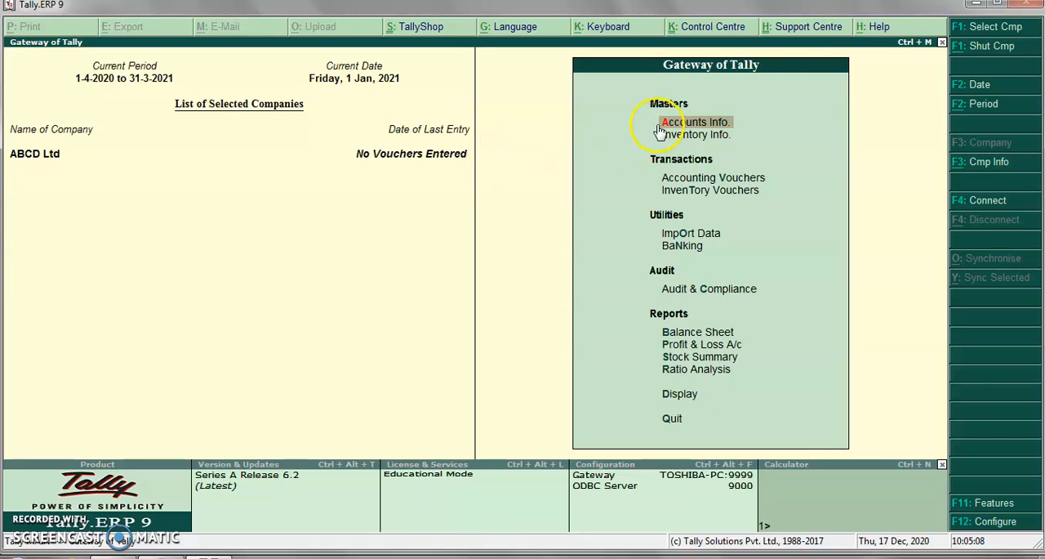
# - Minimize Tally.ERP 9 and open the folder C:\Users\Public\Tally.ERP9\Data in Windows Explorer
pyautogui.click(972, 7)
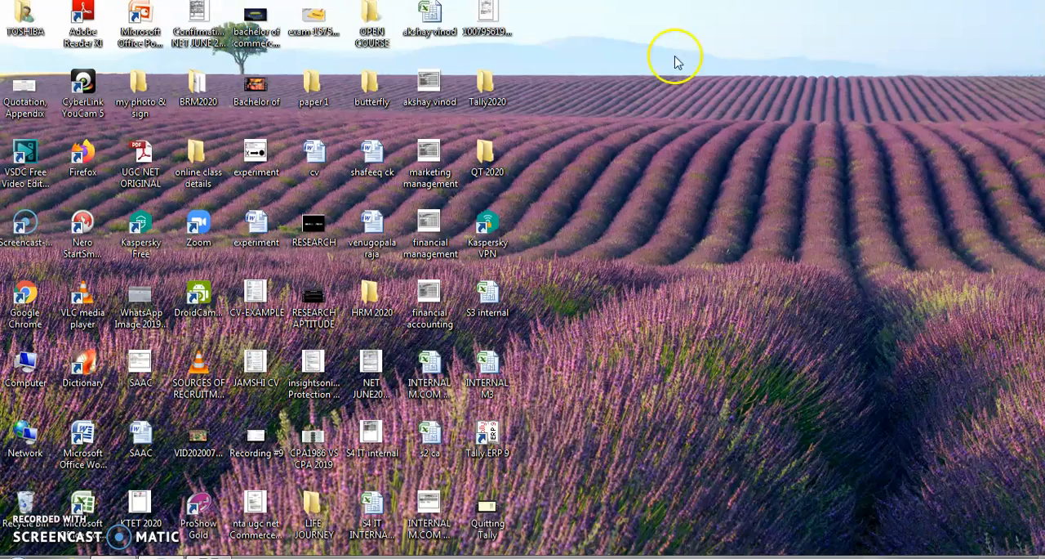
pyautogui.doubleClick(34, 353)
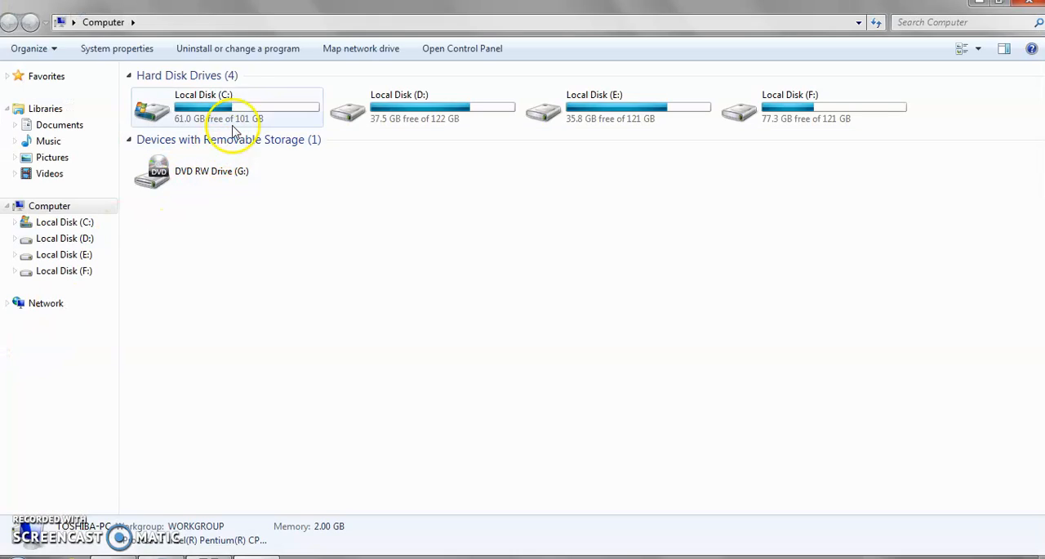
pyautogui.click(245, 109)
pyautogui.doubleClick(245, 109)
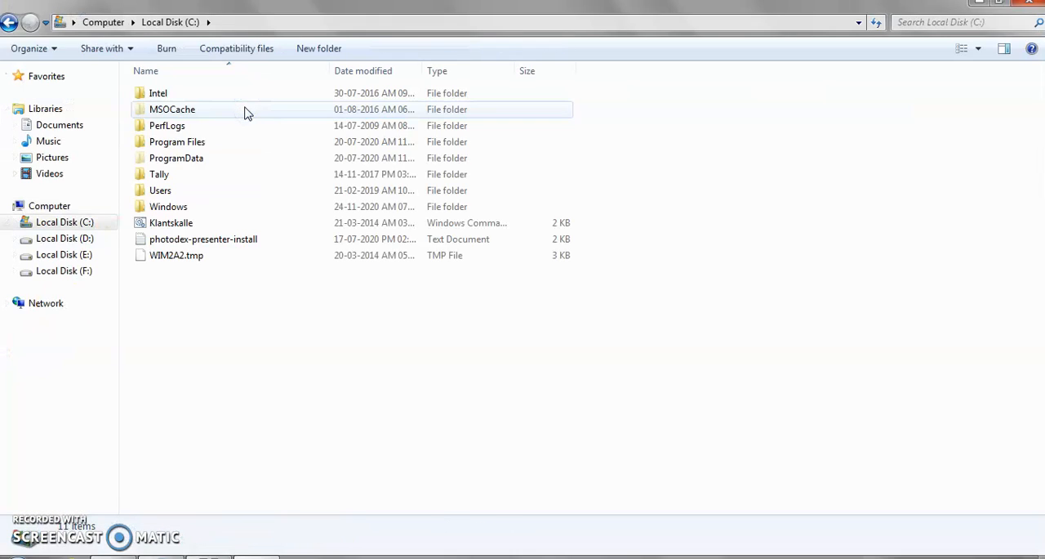
pyautogui.click(170, 190)
pyautogui.doubleClick(171, 191)
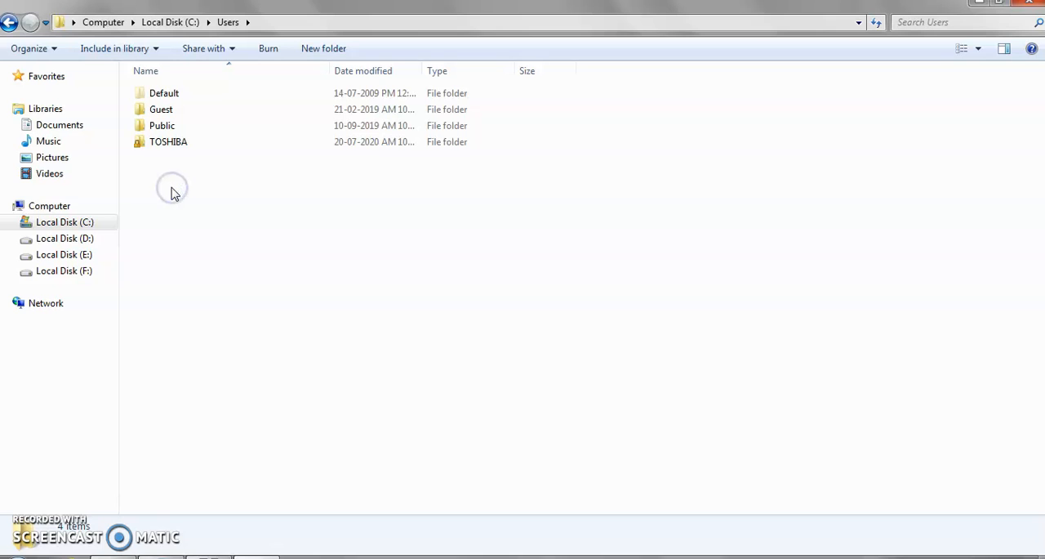
pyautogui.click(174, 125)
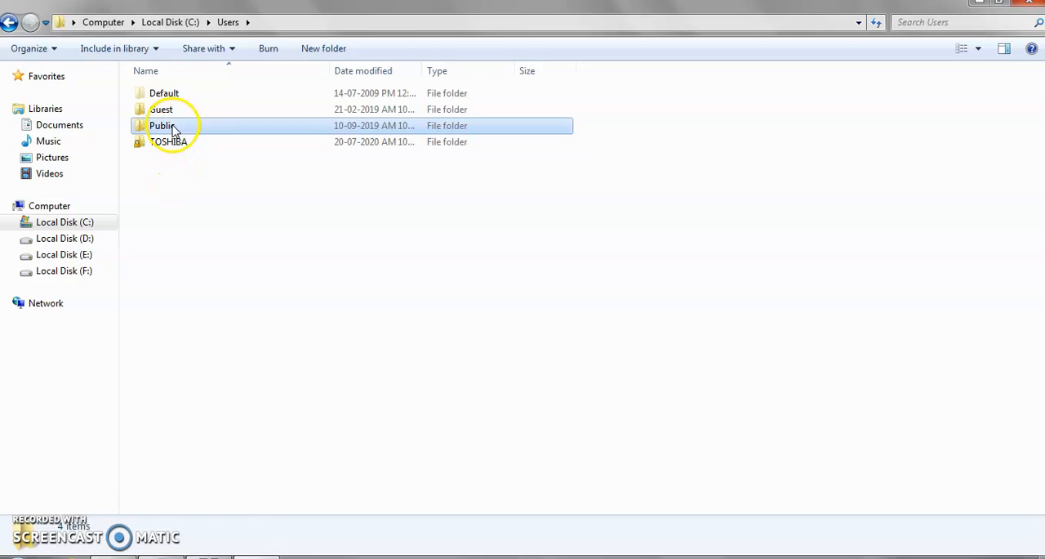
pyautogui.doubleClick(173, 125)
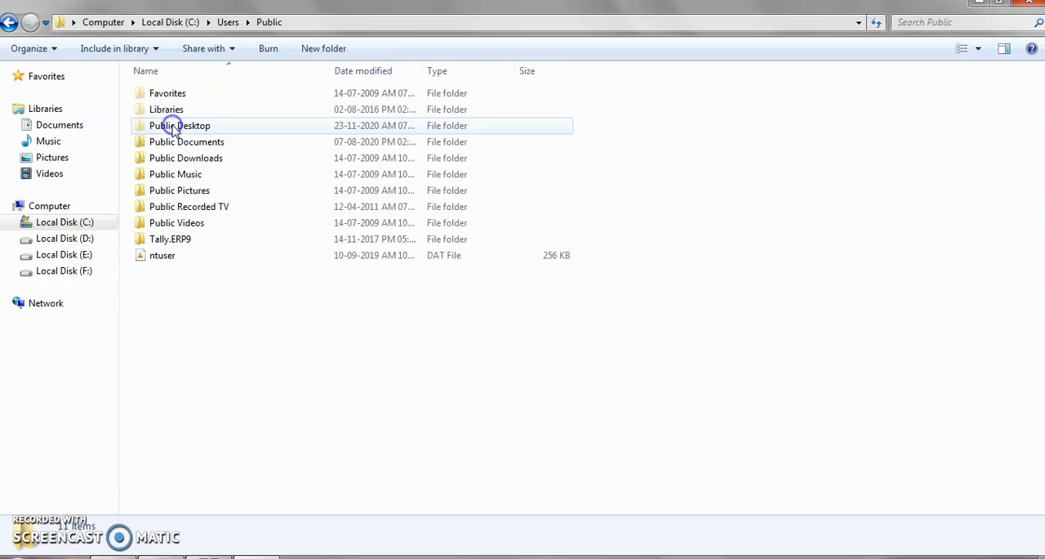
pyautogui.doubleClick(159, 242)
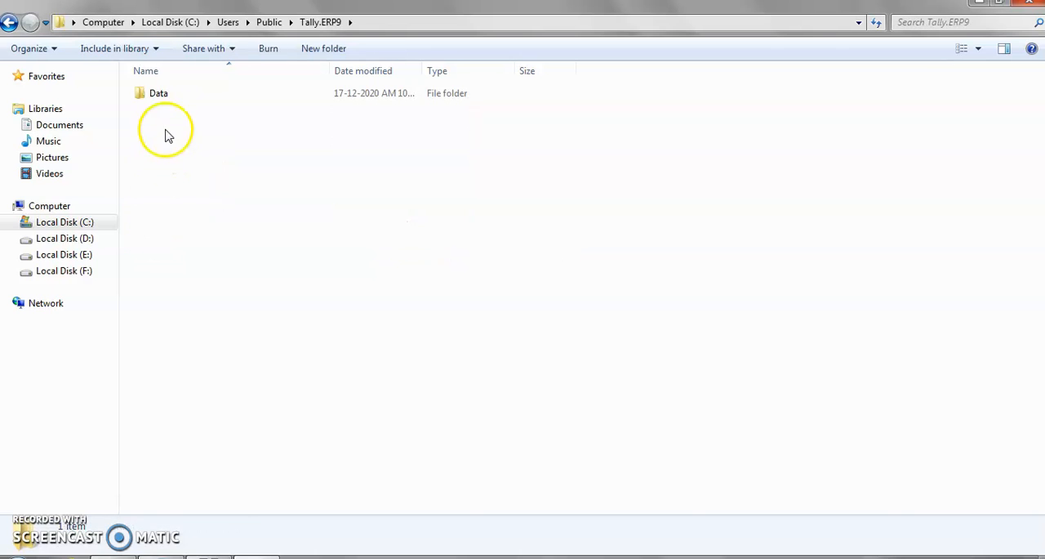
pyautogui.click(161, 94)
pyautogui.doubleClick(161, 93)
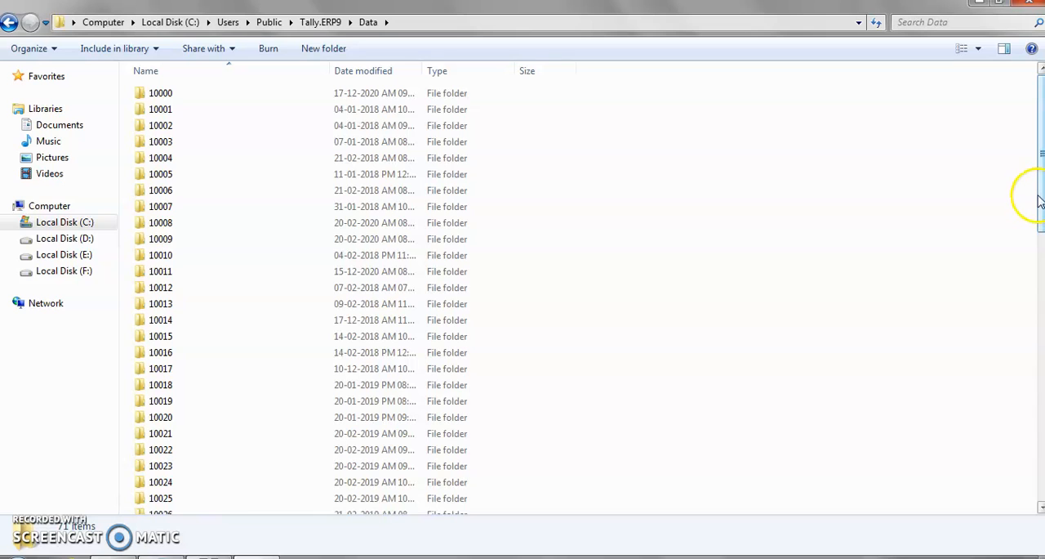
# - Find the qs folder among the Tally data folders and examine the company files in its 10000 subfolder
pyautogui.moveTo(1041, 200); pyautogui.dragTo(1042, 459)
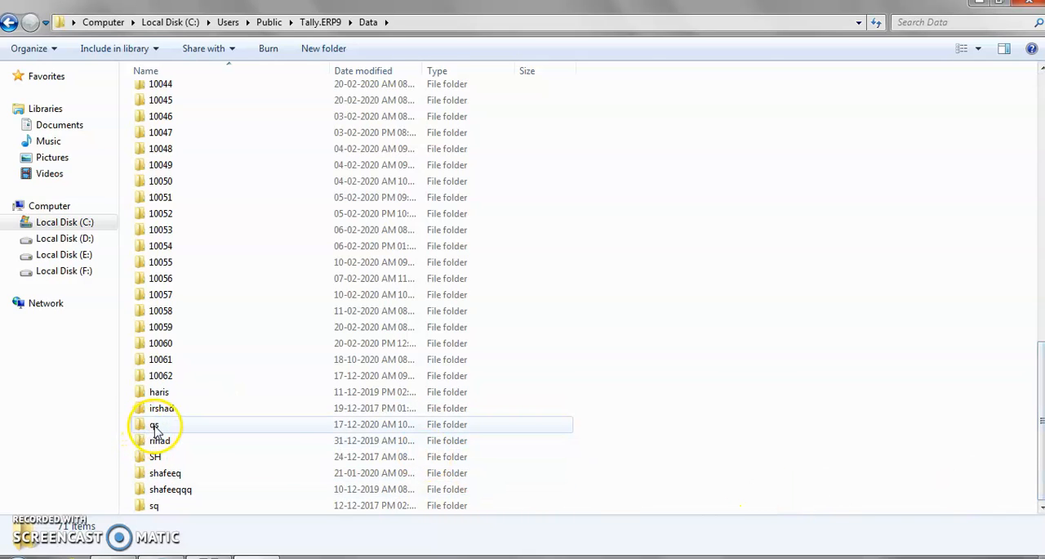
pyautogui.moveTo(155, 429)
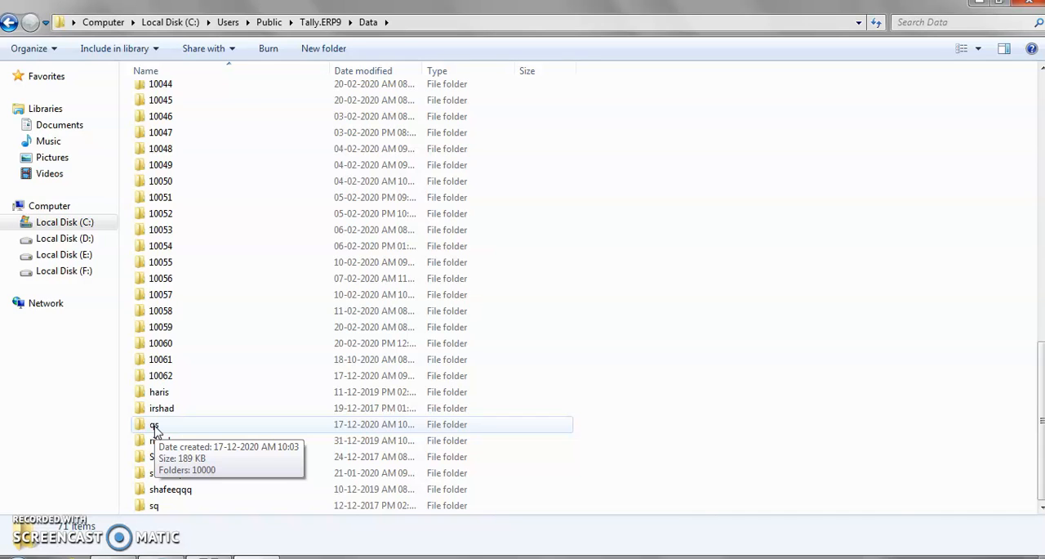
pyautogui.doubleClick(155, 427)
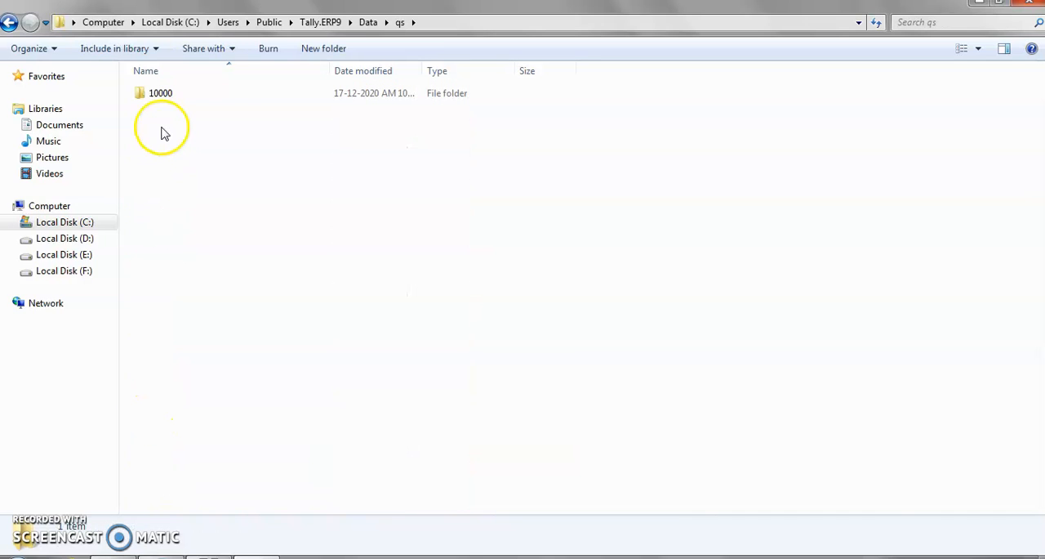
pyautogui.doubleClick(160, 94)
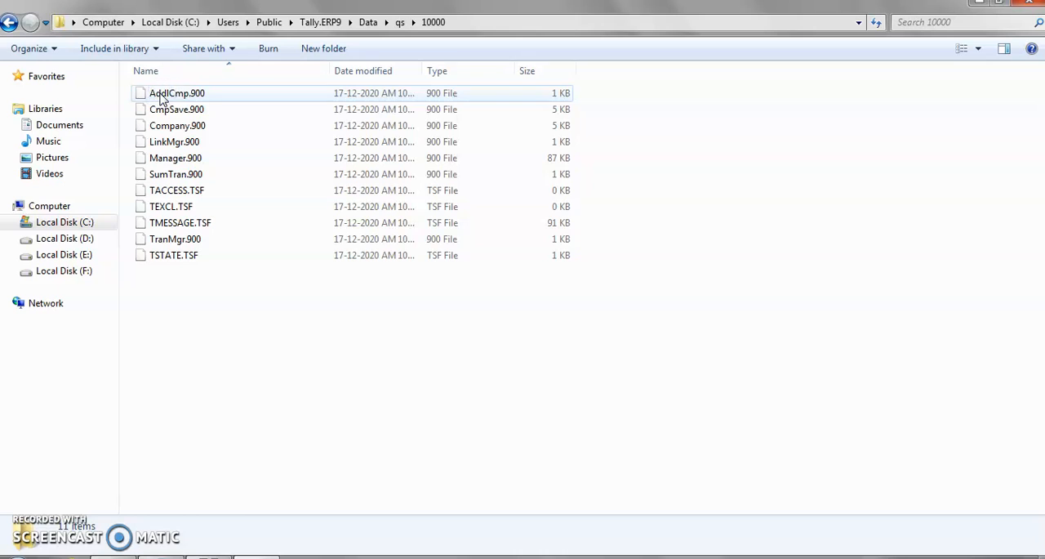
# - Go back through the parent folders to Computer and close the Windows Explorer window
pyautogui.click(10, 23)
pyautogui.click(10, 24)
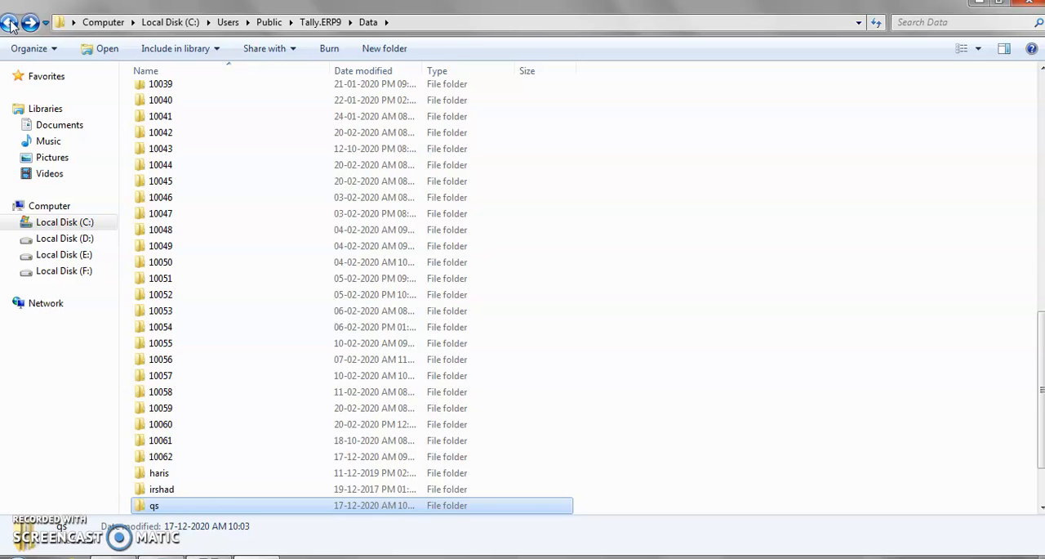
pyautogui.click(10, 24)
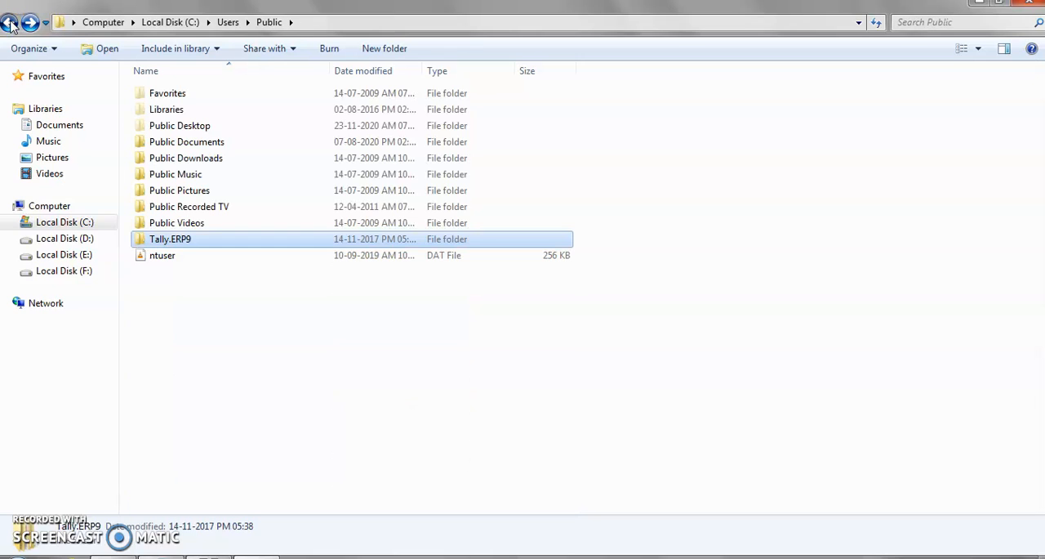
pyautogui.click(10, 24)
pyautogui.click(10, 24)
pyautogui.click(10, 24)
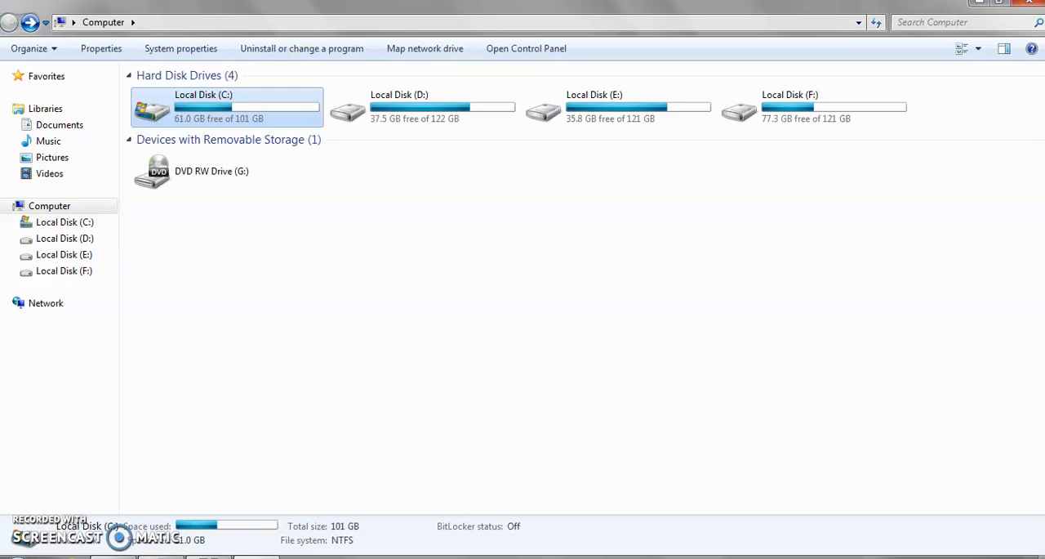
pyautogui.click(1026, 7)
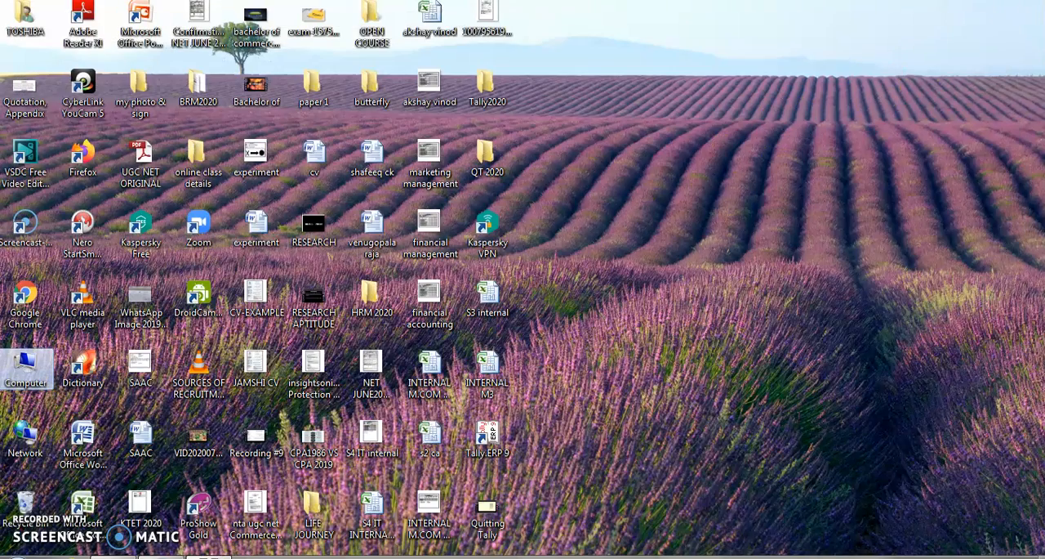
# - Switch back to Tally.ERP 9, shut the ABCD Ltd company and open a blank company creation form
pyautogui.click(208, 557)
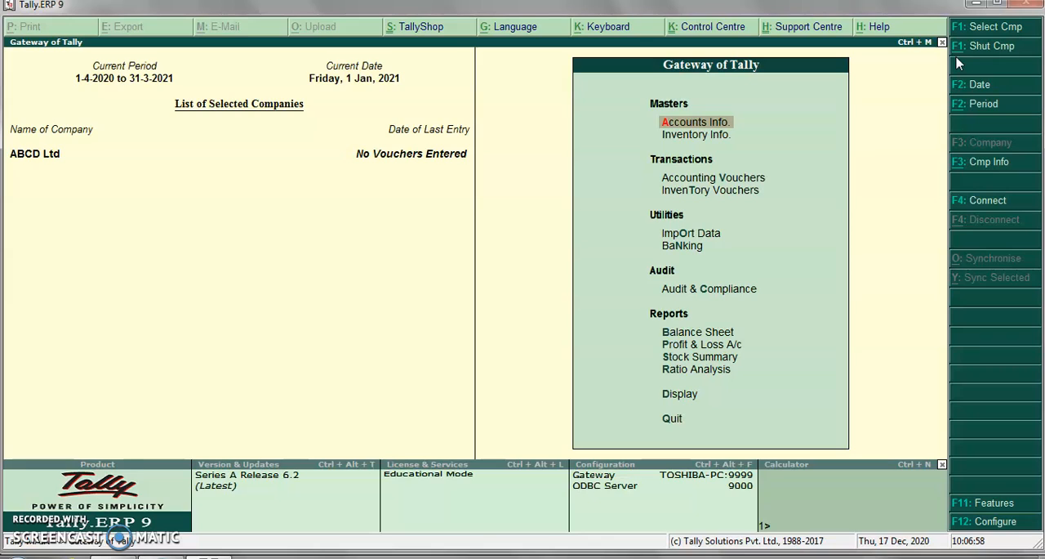
pyautogui.hotkey('alt', 'F1')
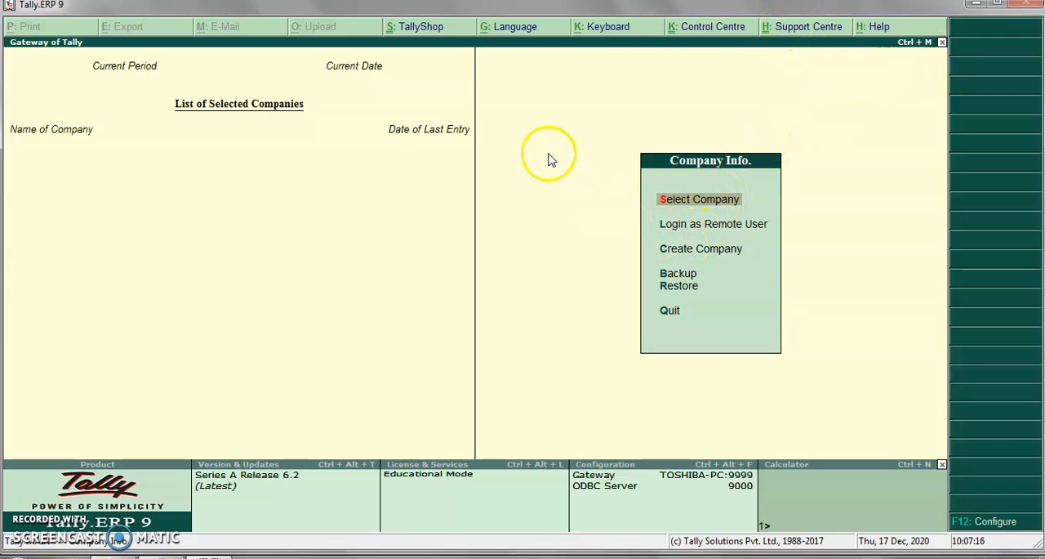
pyautogui.click(696, 255)
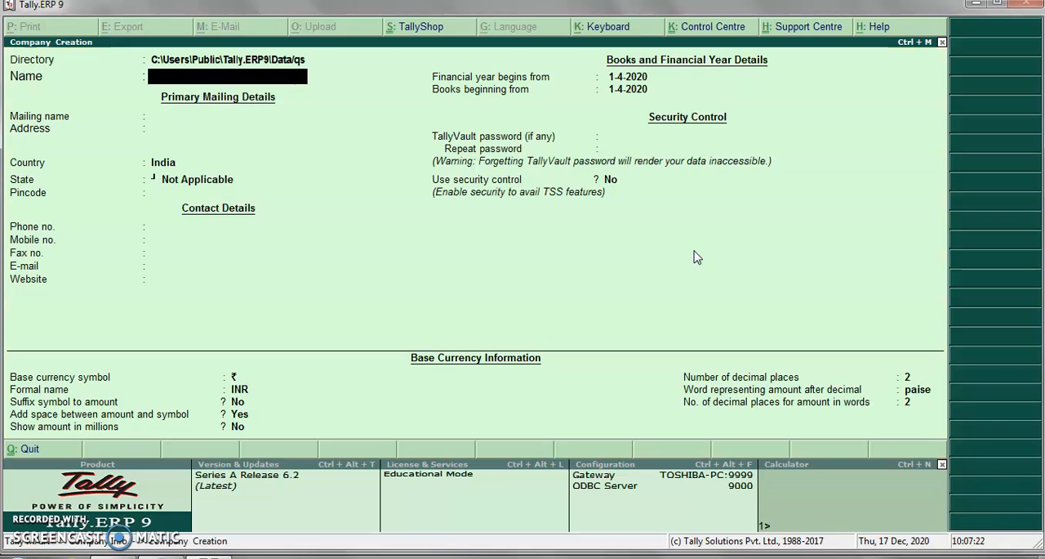